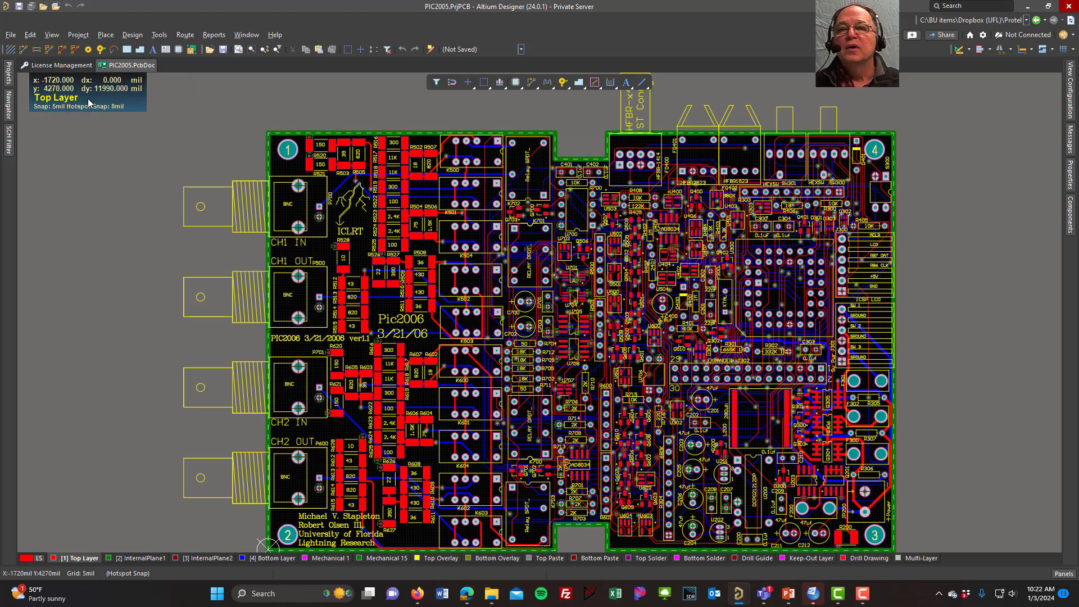
Open the license management page and disconnect from the private server
left_click(69, 65)
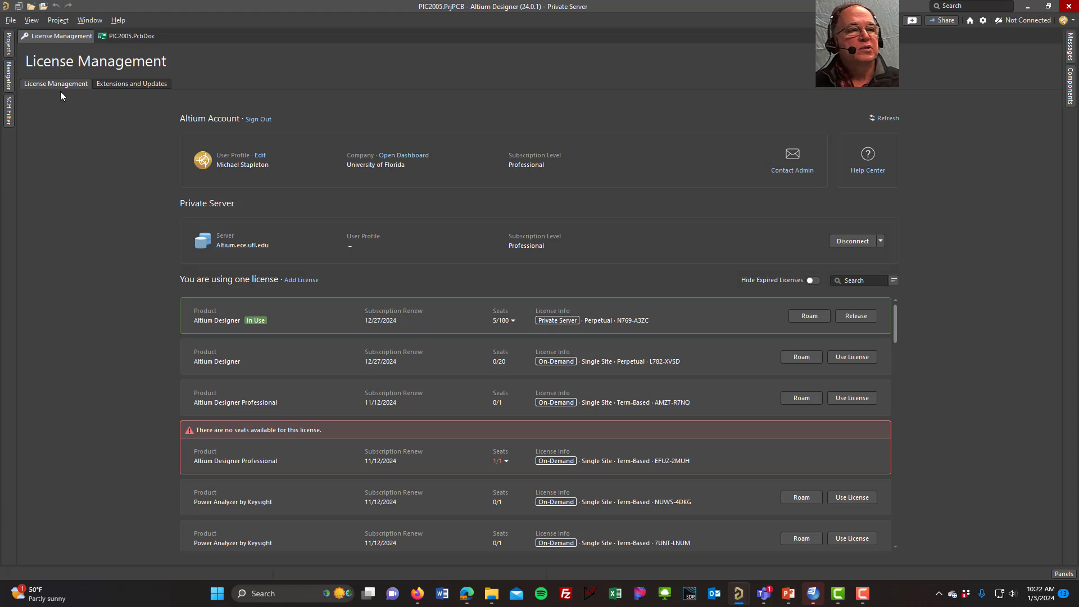
left_click(1069, 20)
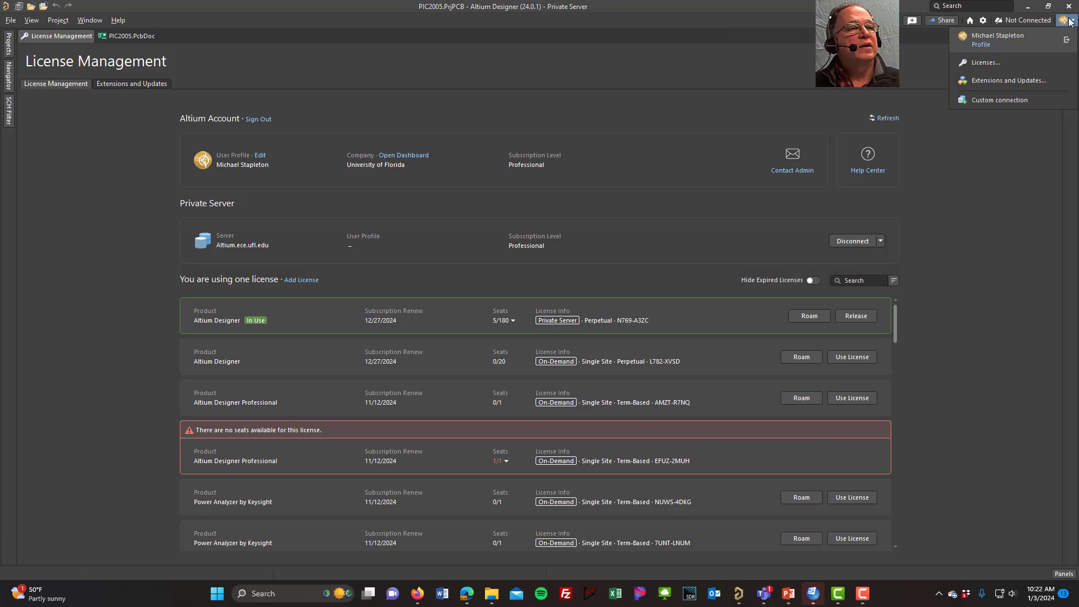
left_click(982, 63)
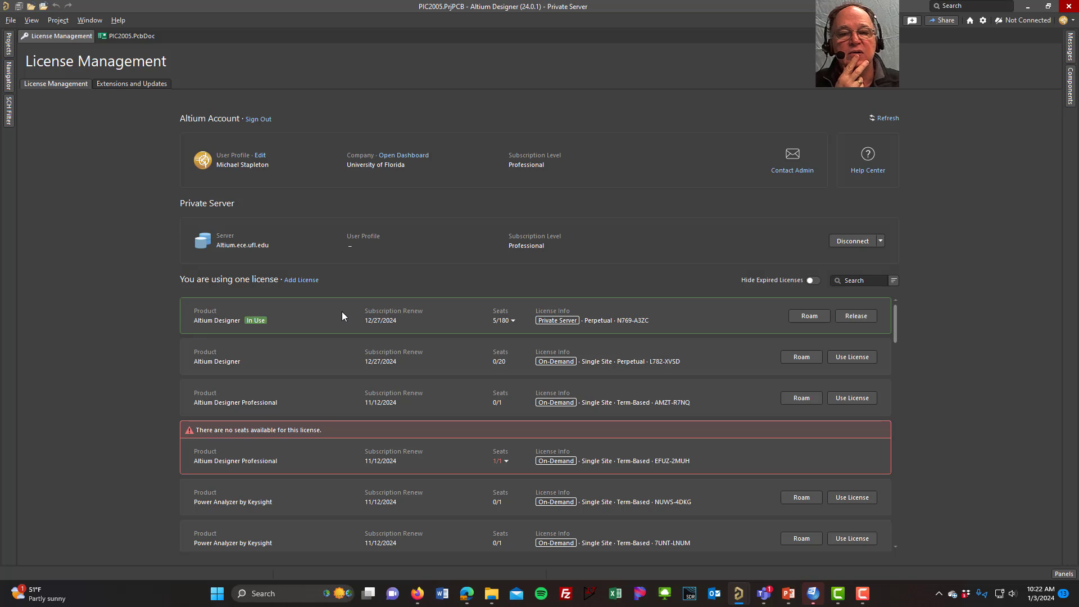
left_click(848, 241)
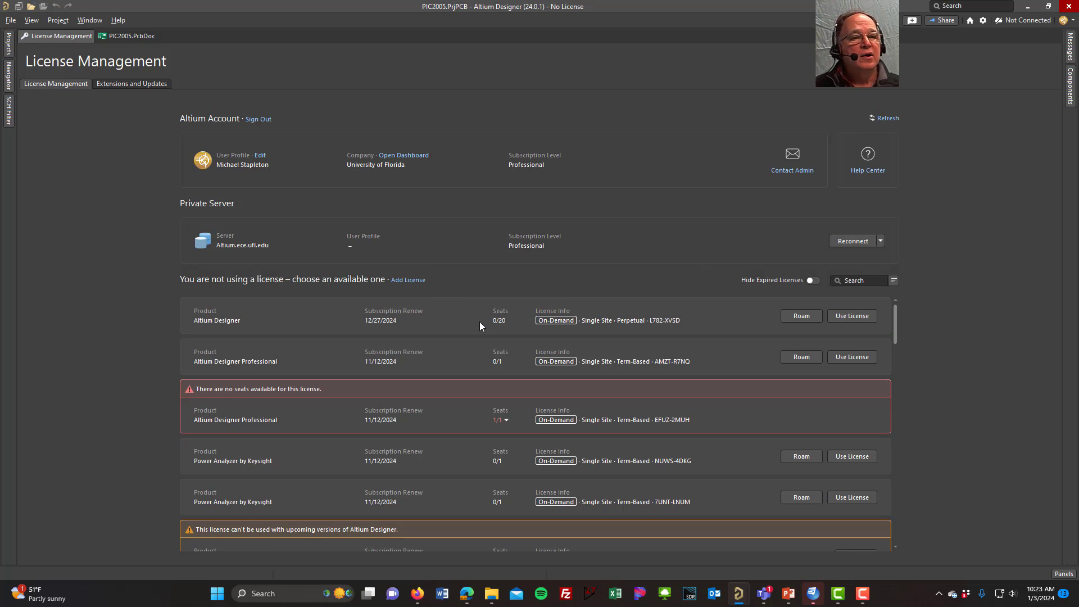
Reconnect to the Altium.ece.ufl.edu private server and use its Altium Designer license
left_click(880, 240)
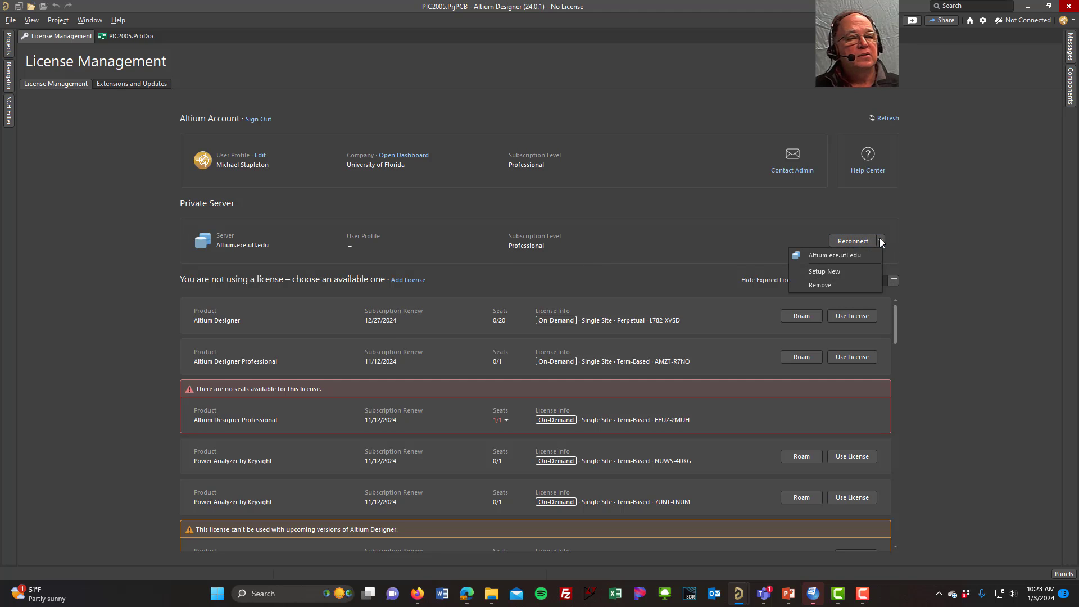
left_click(824, 254)
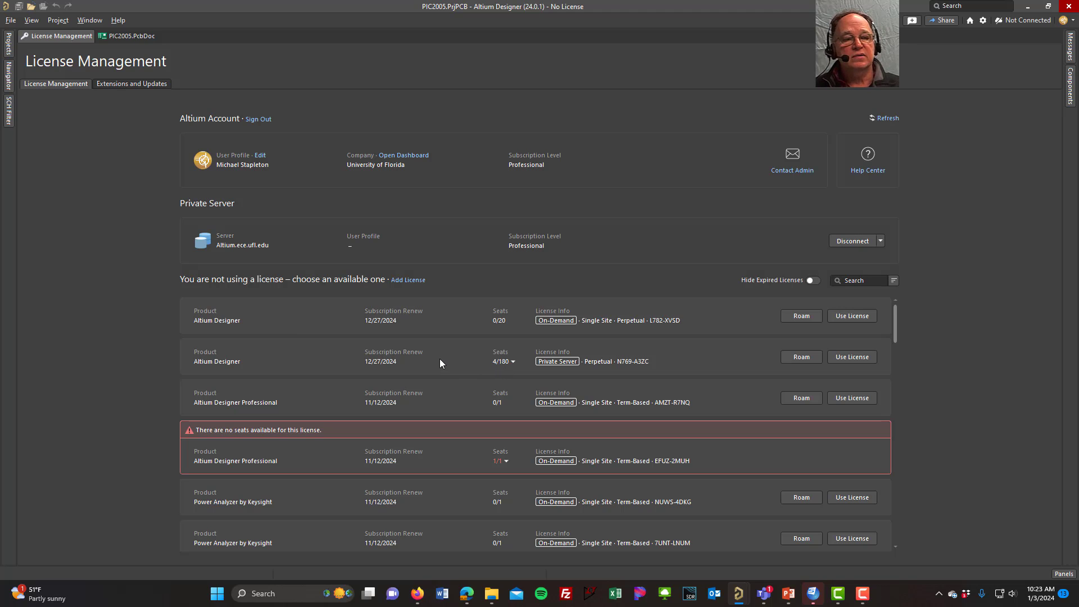
left_click(848, 359)
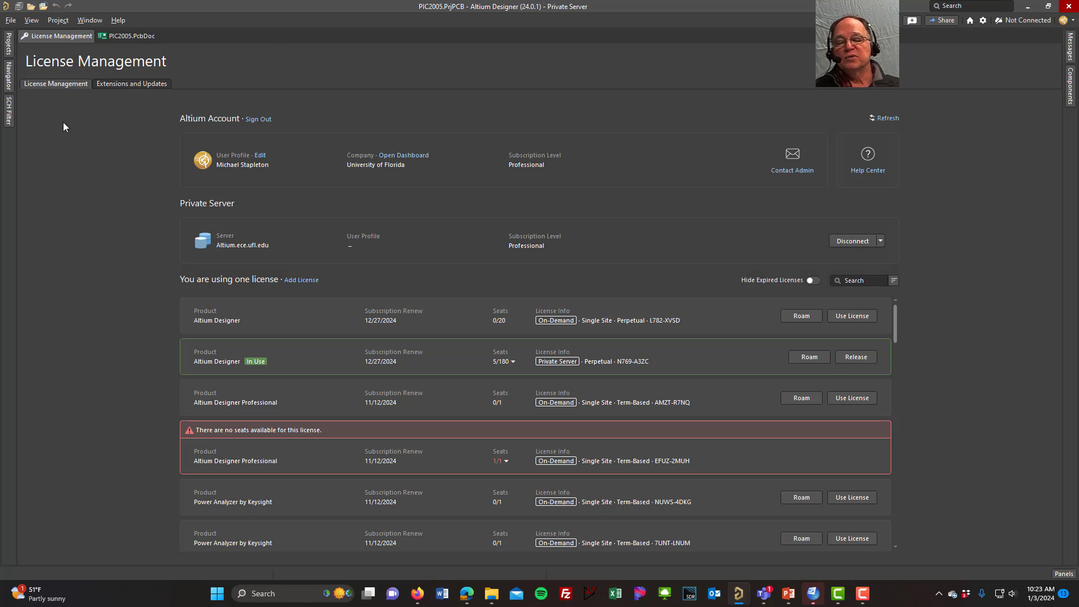
Start a new local project of the empty PCB type and name it opamp
left_click(12, 21)
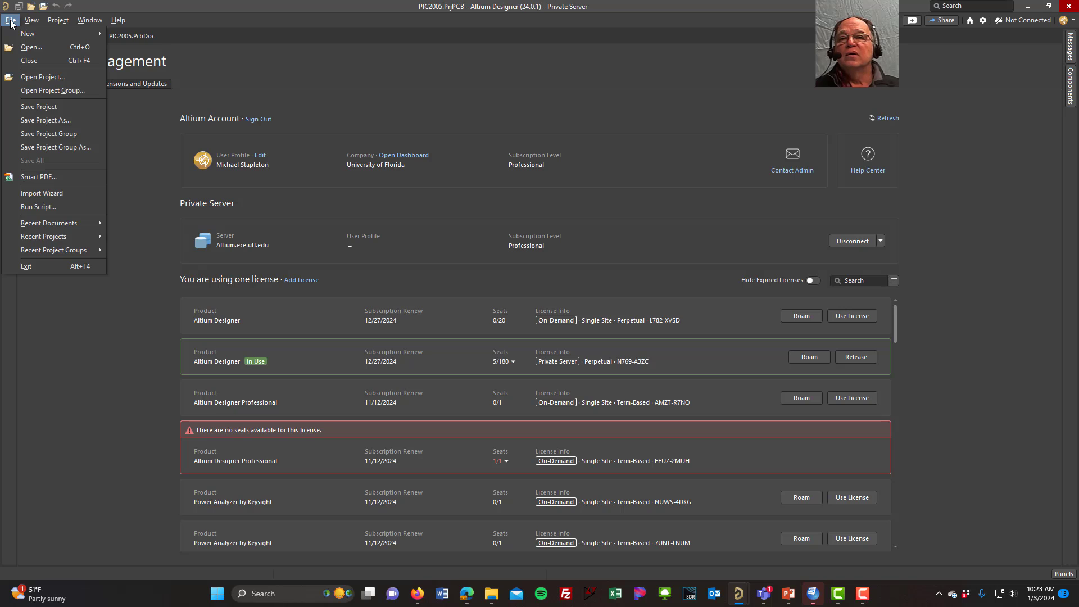
mouse_move(42, 33)
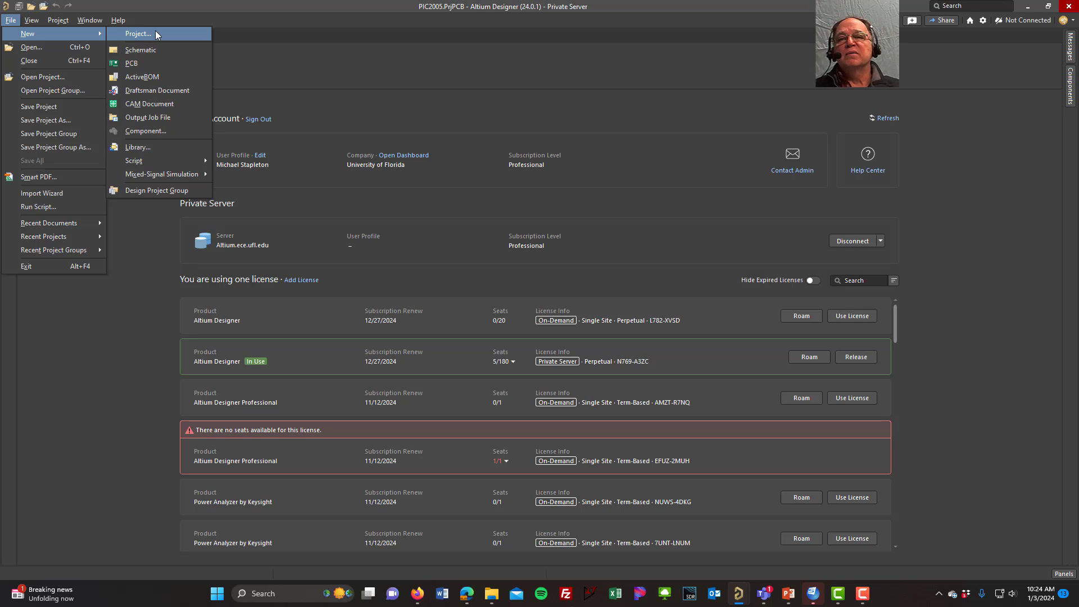
left_click(136, 35)
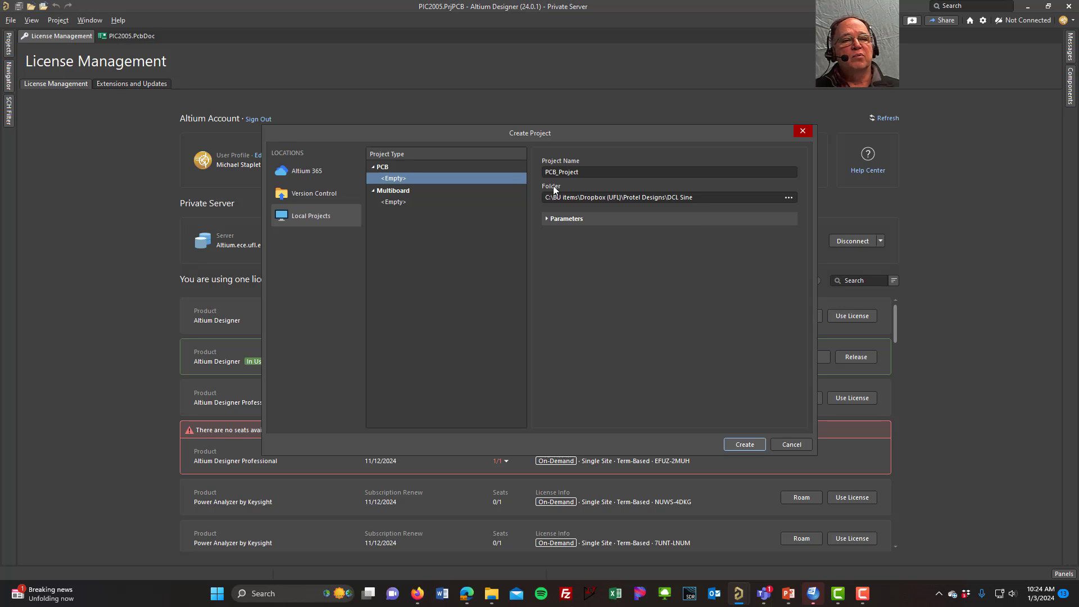
double_click(598, 171)
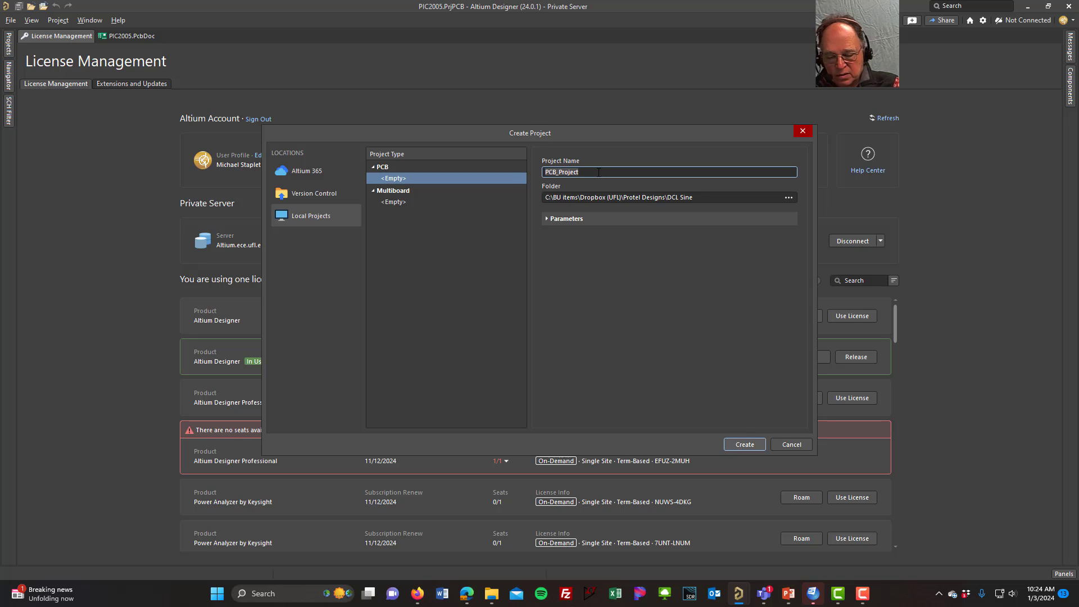
type("opamp")
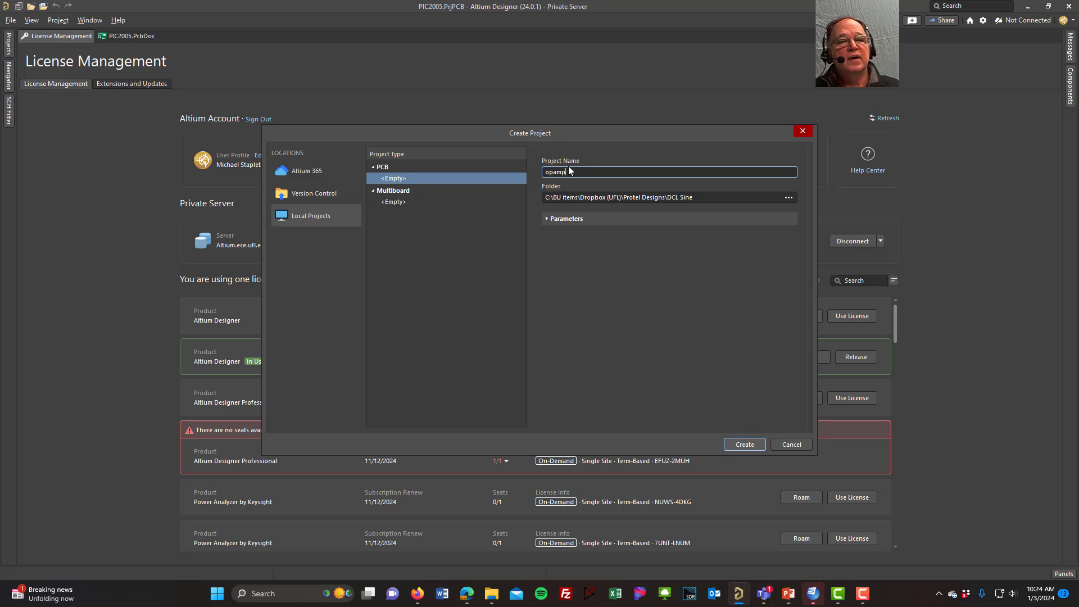
left_click_drag(567, 171, 542, 172)
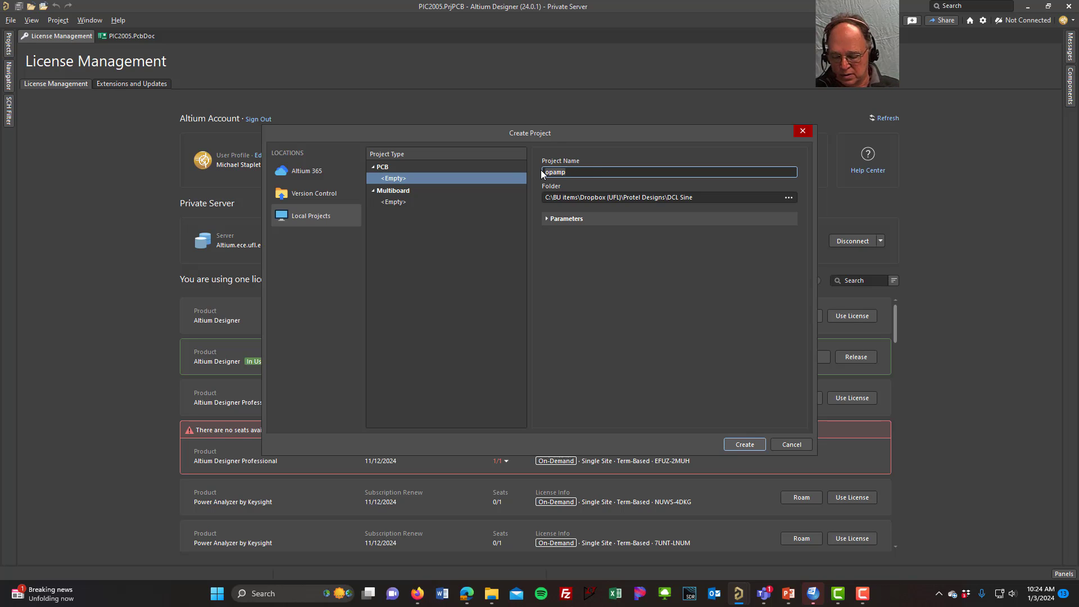
Browse for the project location in C:\Temp and delete the existing Opamp and Ompamp folders there
left_click(789, 197)
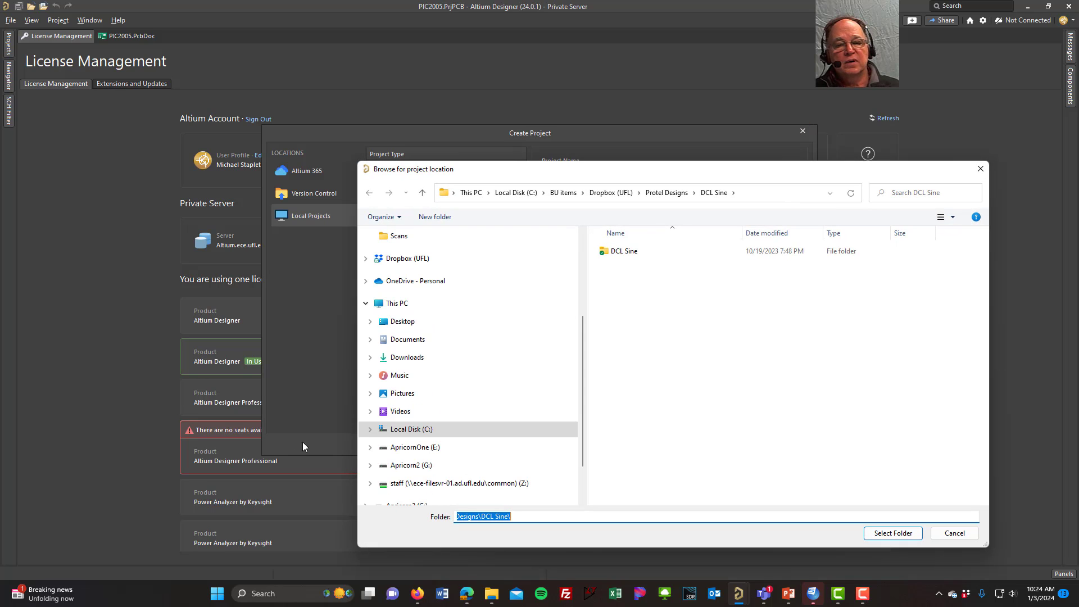
left_click(370, 429)
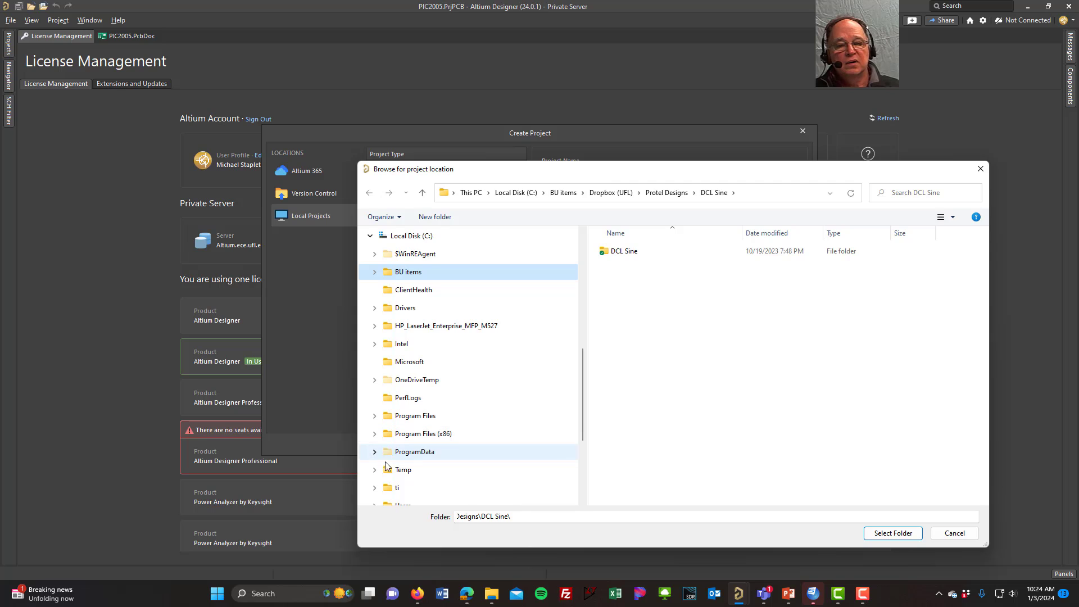
left_click(394, 471)
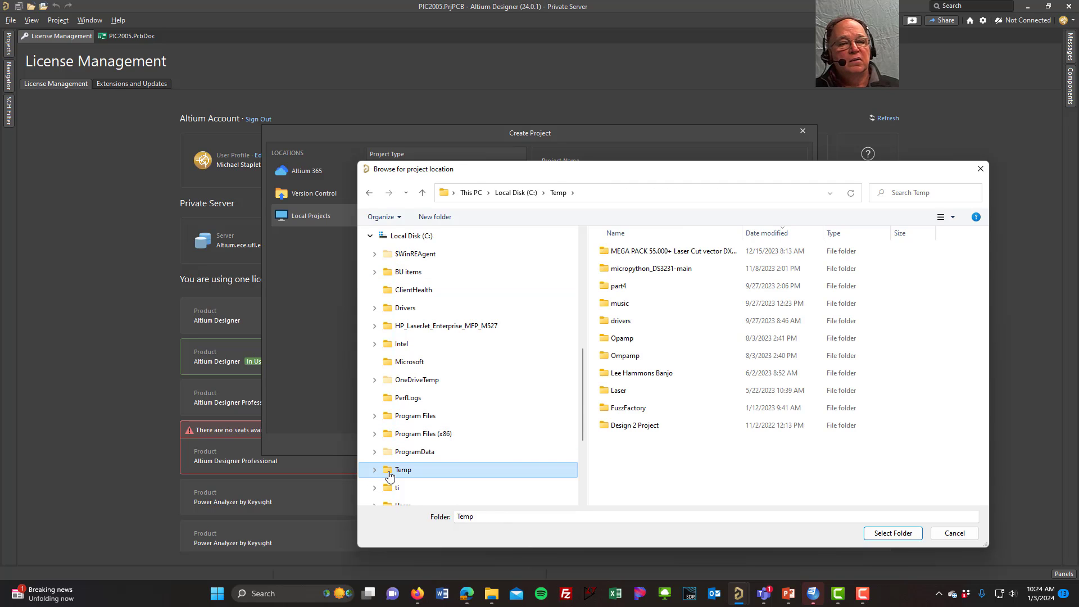
left_click(622, 339)
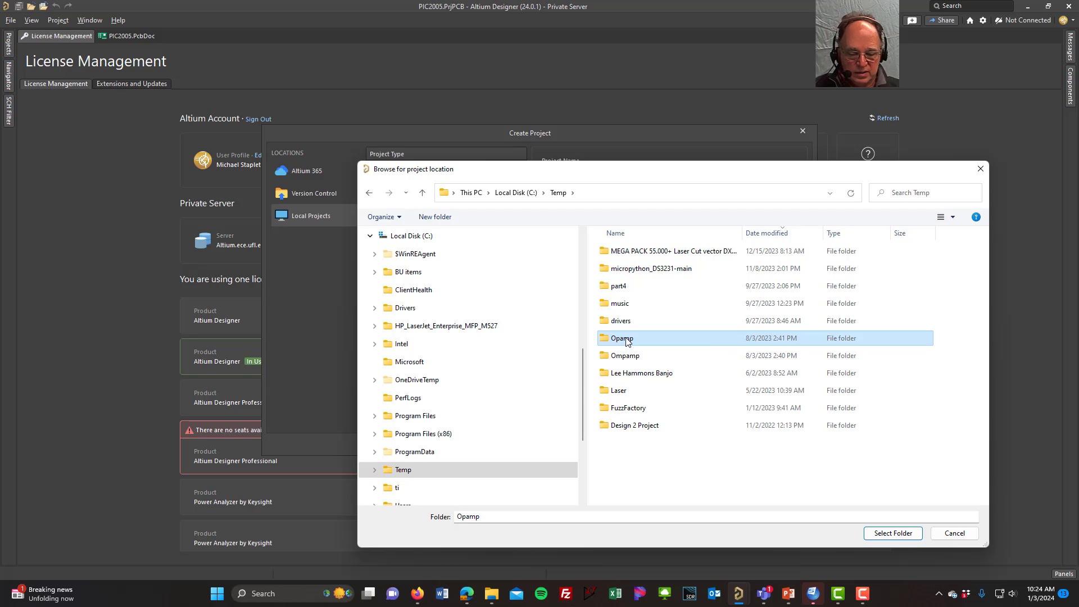
key("Delete")
left_click(584, 342)
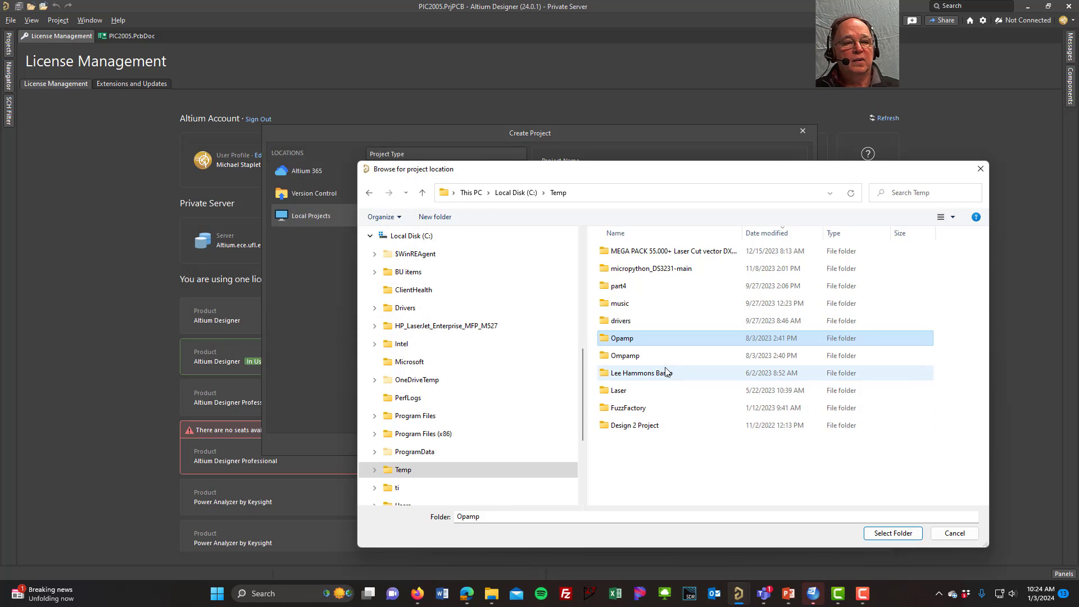
left_click(625, 359)
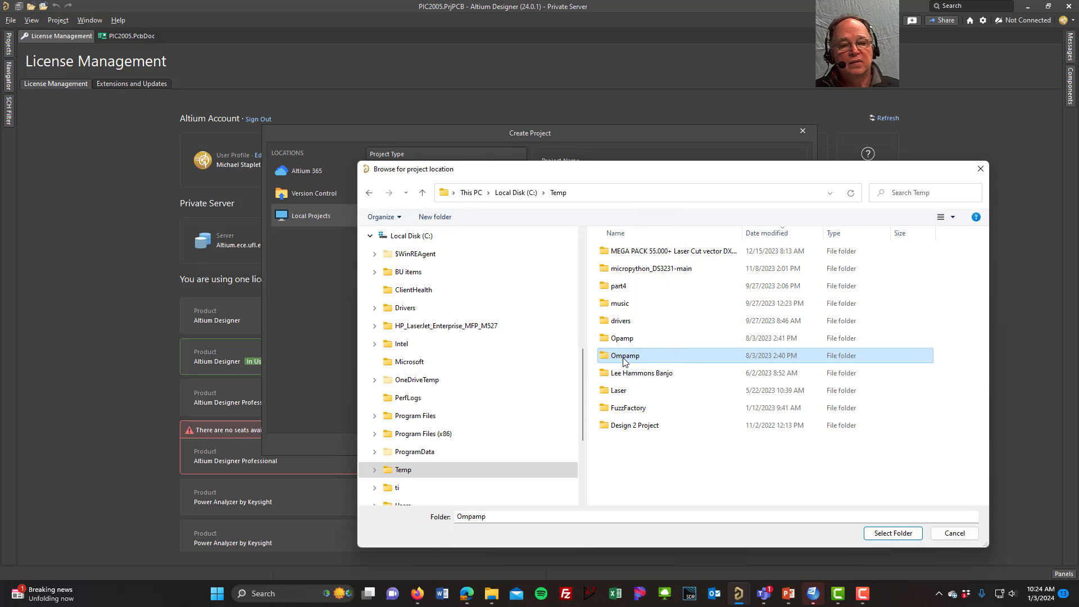
left_click(516, 192)
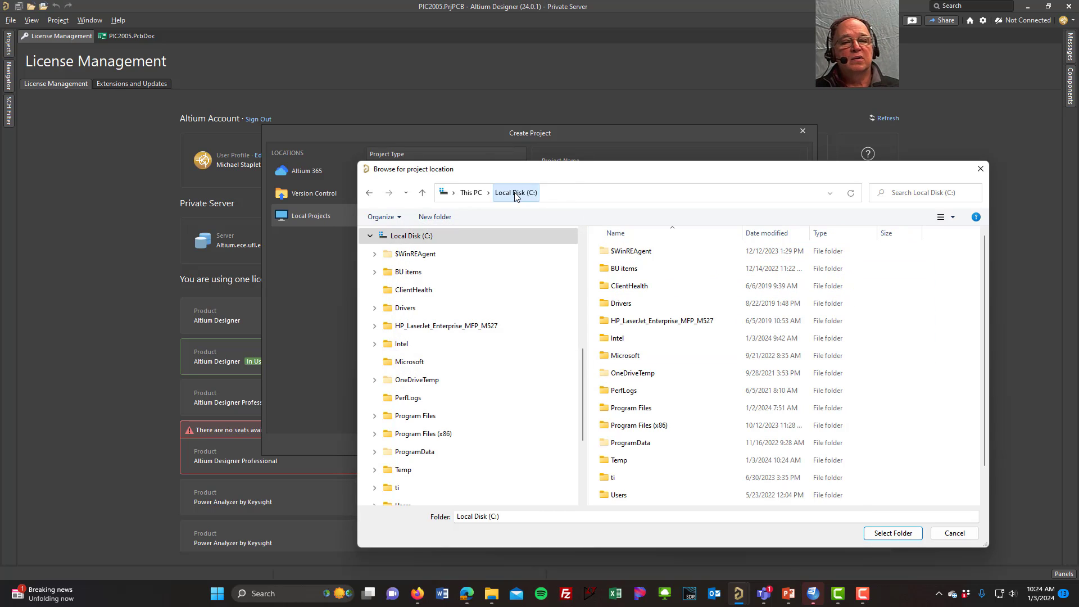
left_click(389, 472)
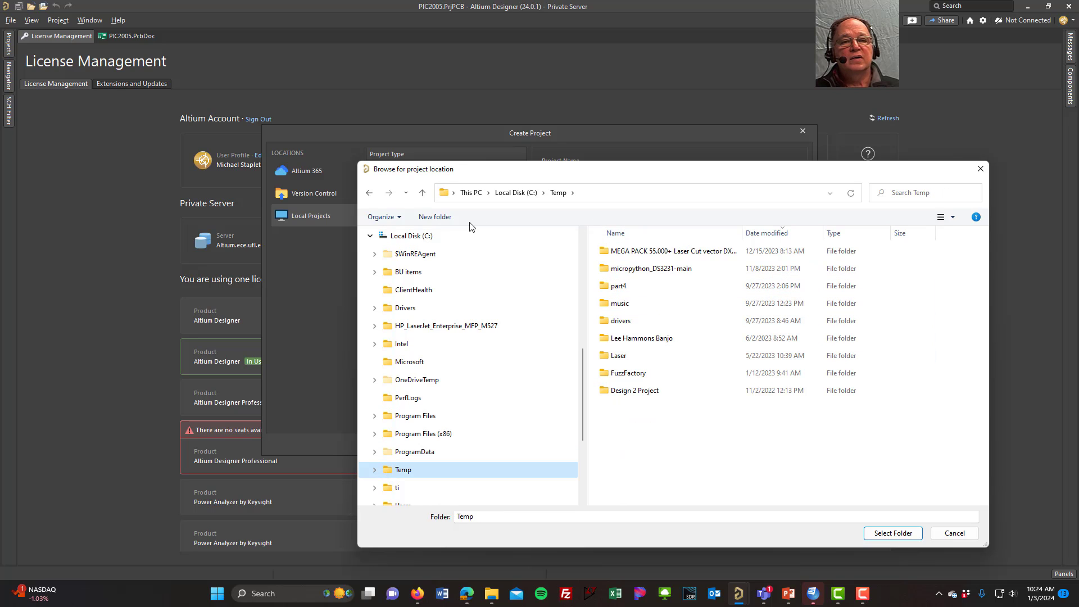
Create the project in a new folder named opamp inside C:\Temp
left_click(435, 216)
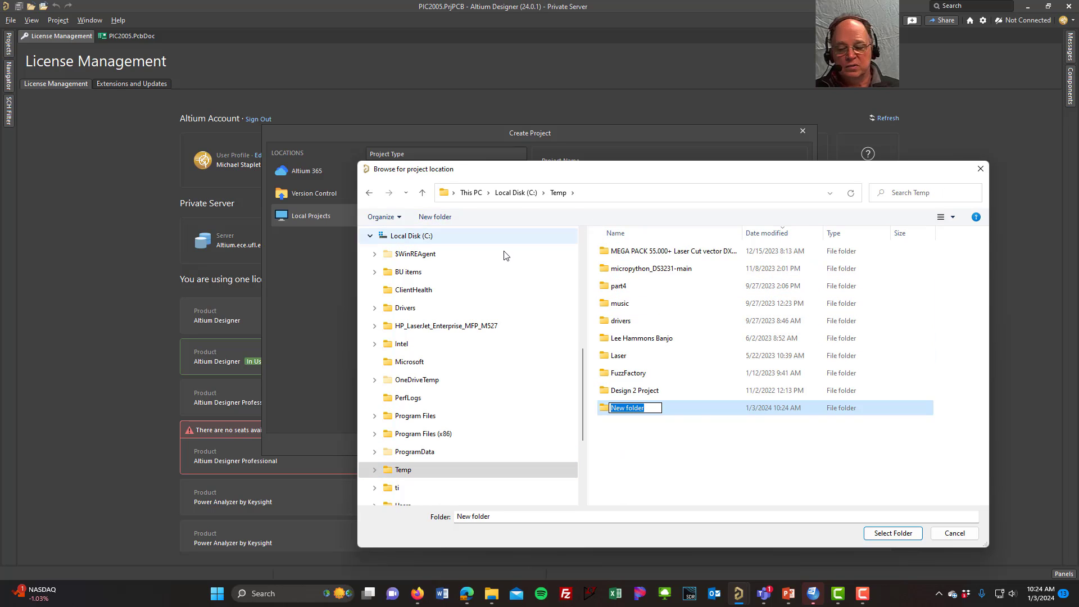
type("opamp")
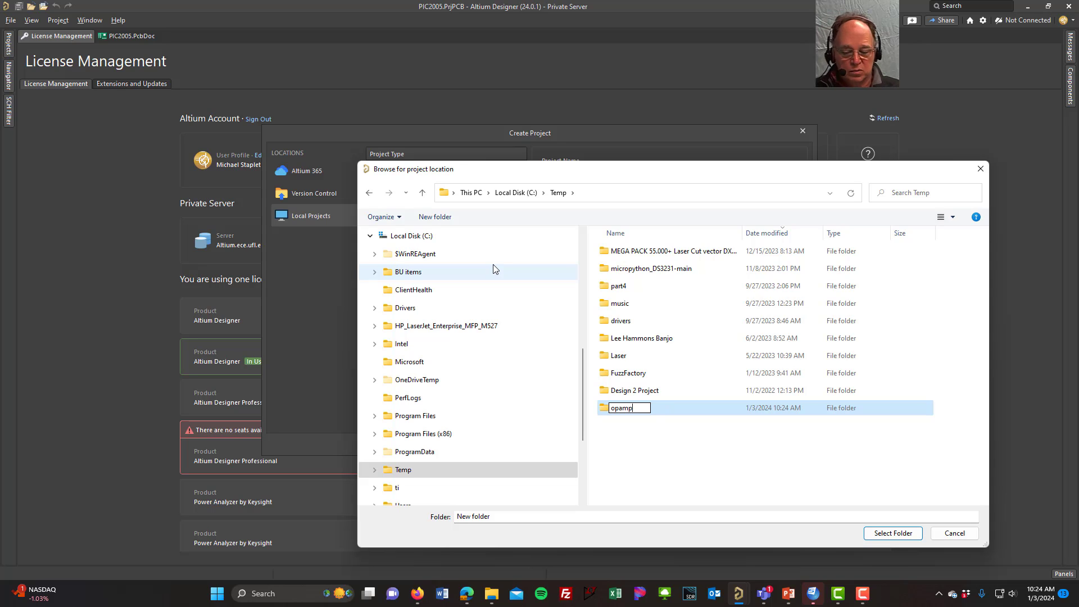
key("Return")
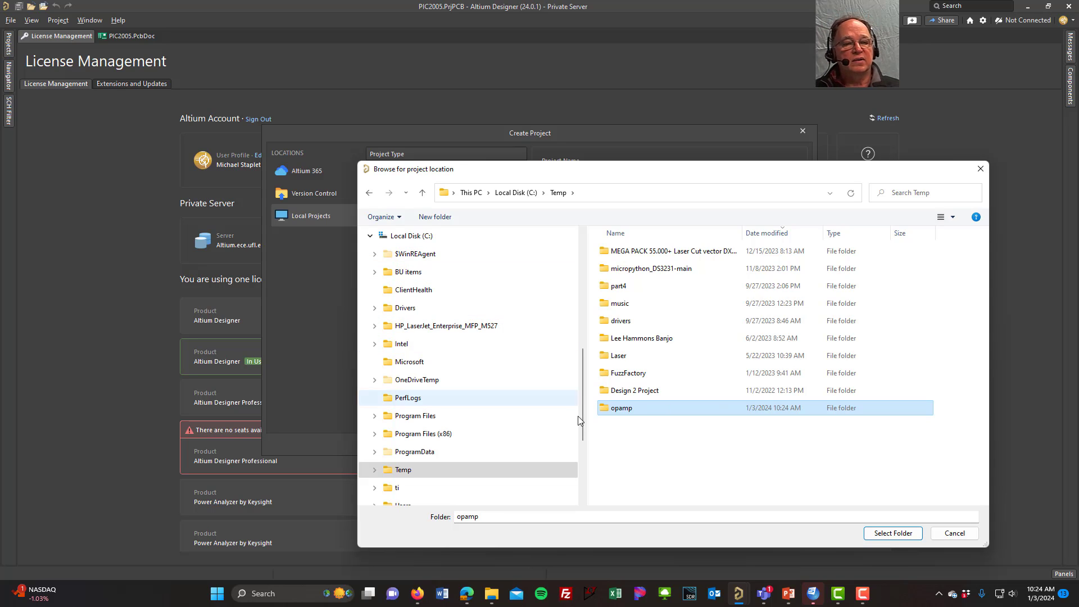
left_click(903, 537)
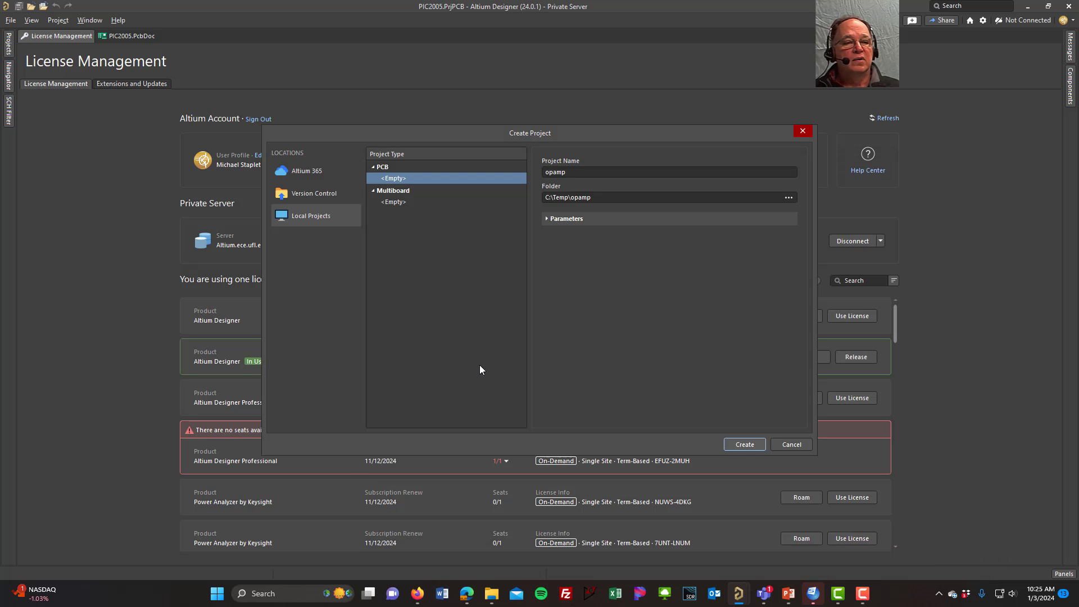
left_click(742, 447)
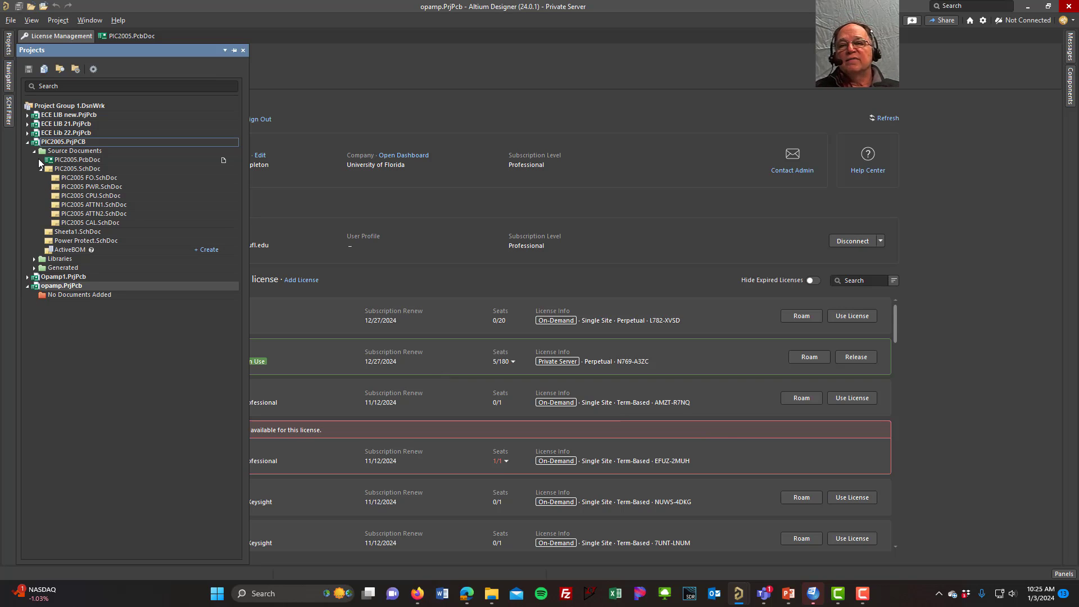
Collapse the PIC2005 project in the project tree and add a new schematic to the opamp project
left_click(28, 142)
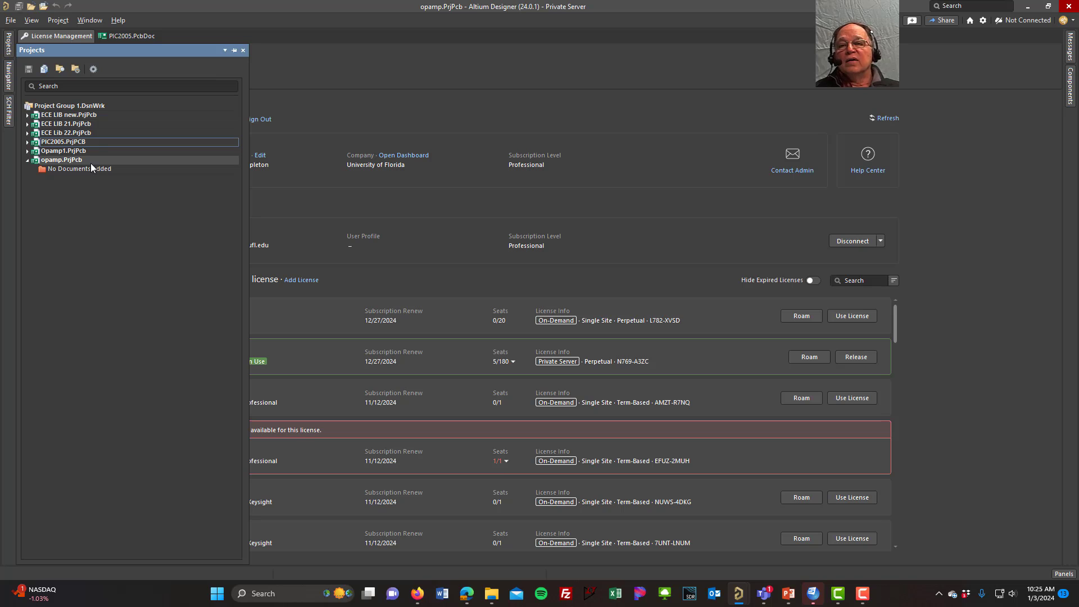
left_click(68, 162)
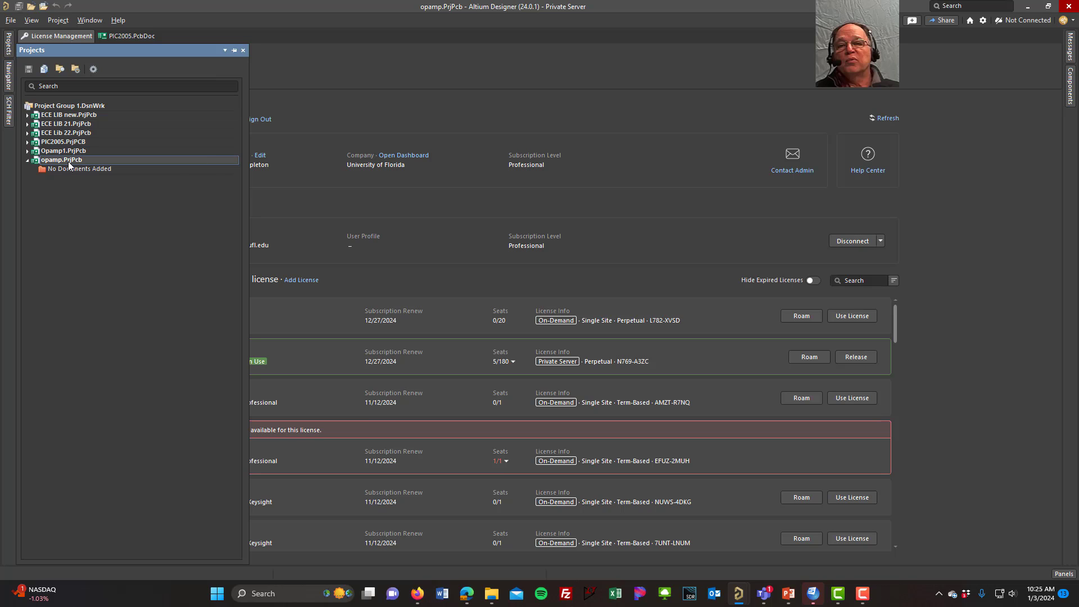
right_click(69, 164)
mouse_move(143, 185)
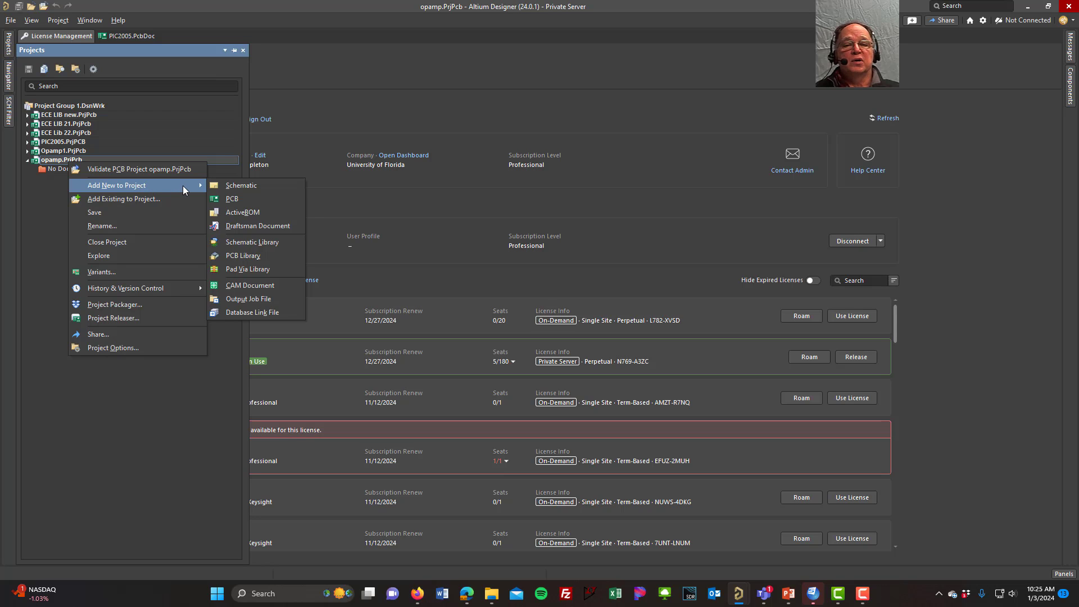
left_click(246, 187)
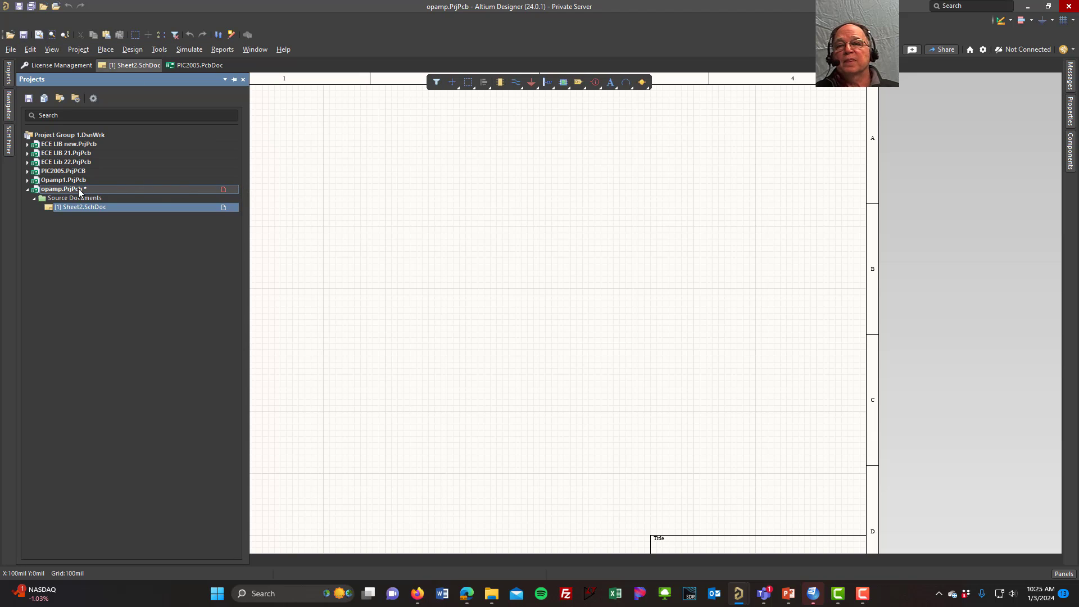
Add a new PCB document to the opamp project
right_click(53, 191)
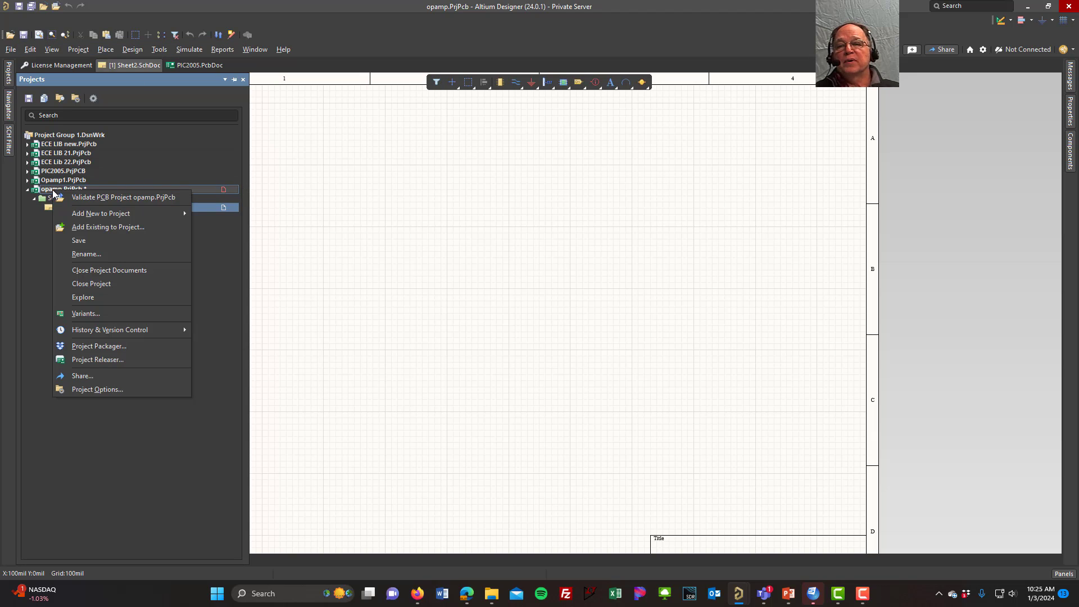
mouse_move(110, 214)
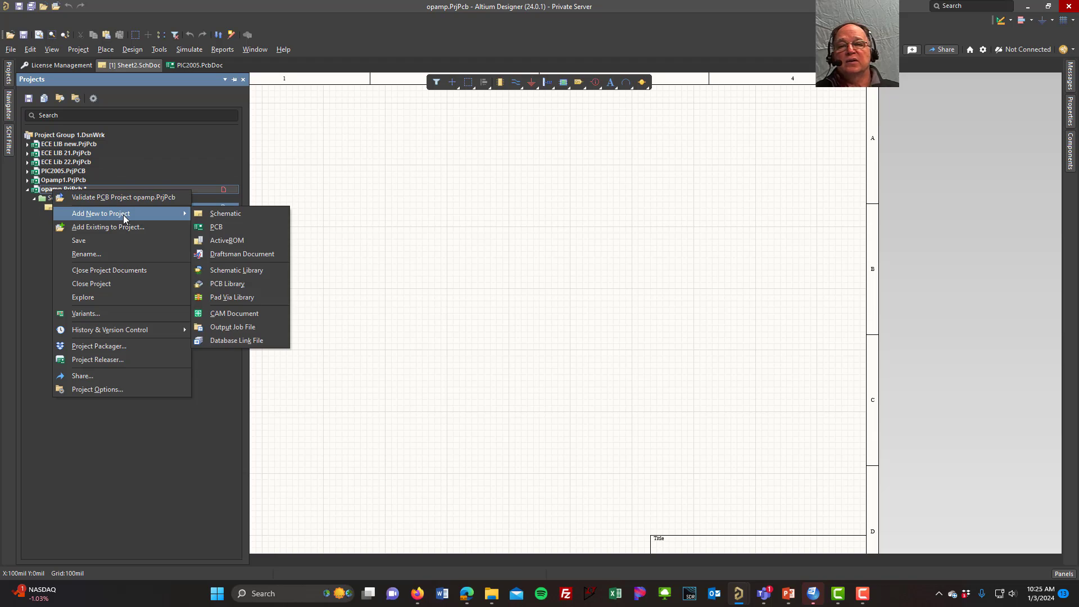
left_click(217, 228)
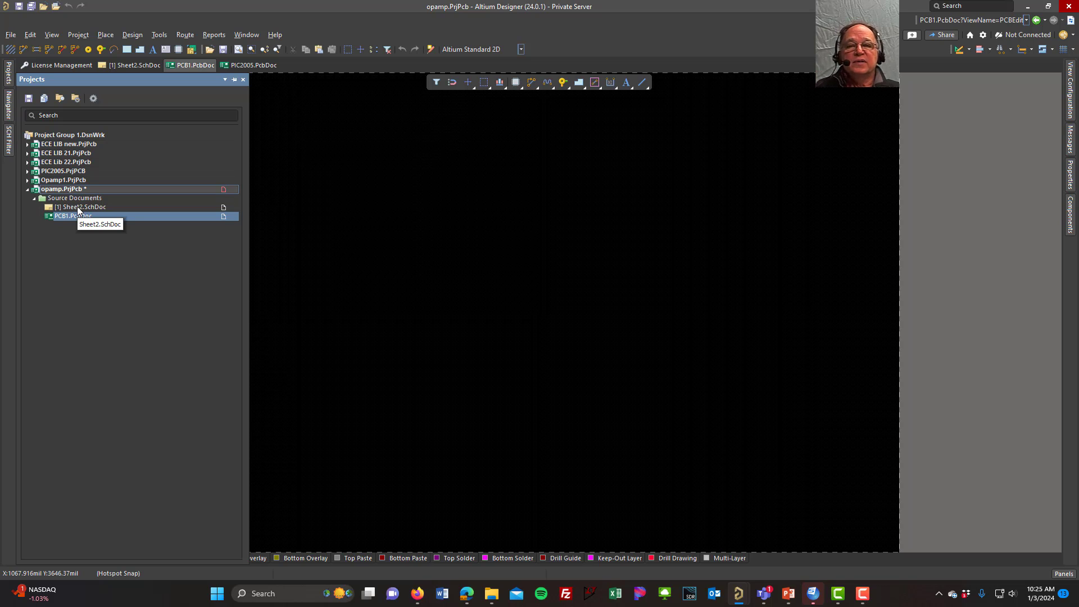
Save all open project documents, naming the PCB document opamp.PcbDoc in the opamp project folder
left_click(30, 8)
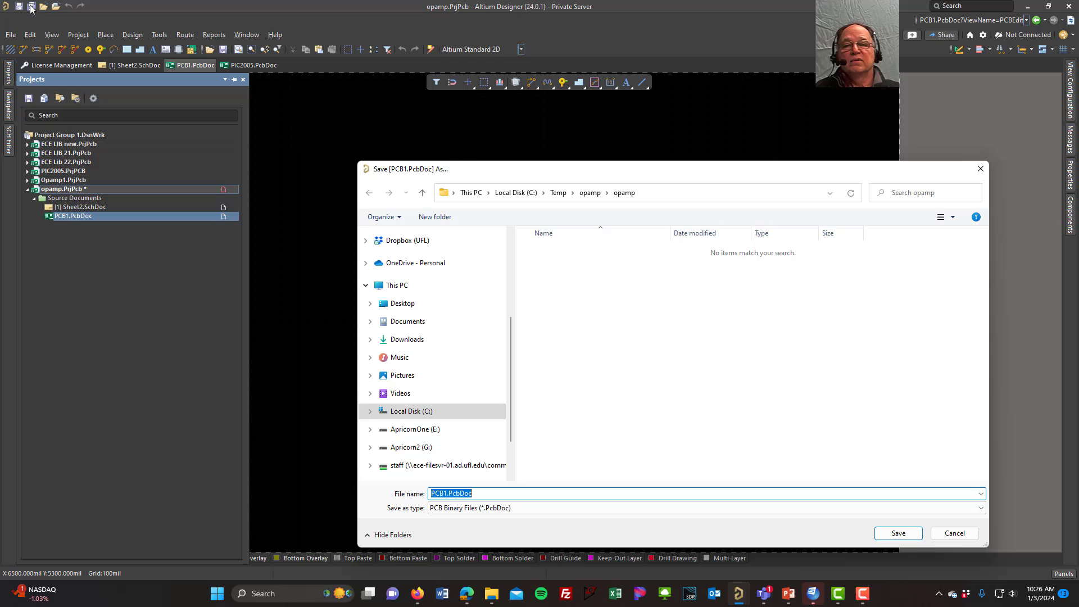
left_click(446, 494)
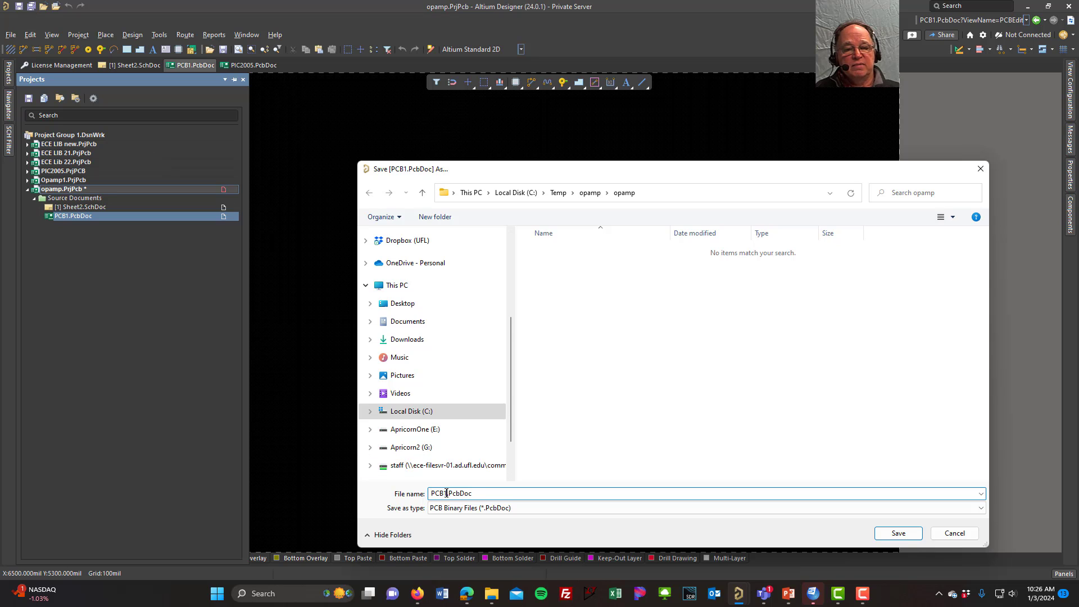
left_click_drag(445, 494, 430, 493)
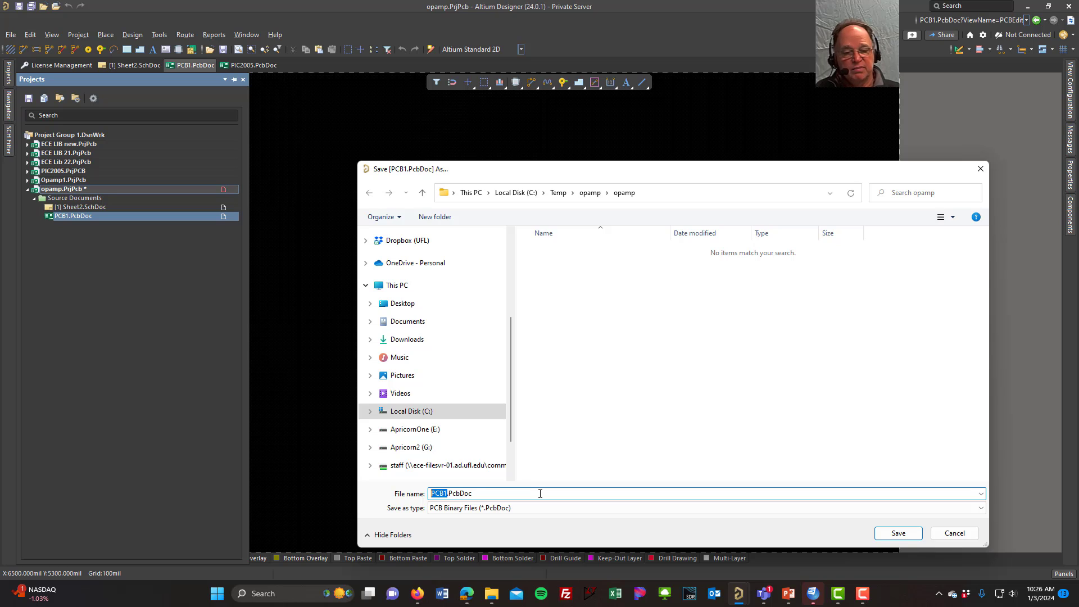
type("opamp")
left_click(907, 538)
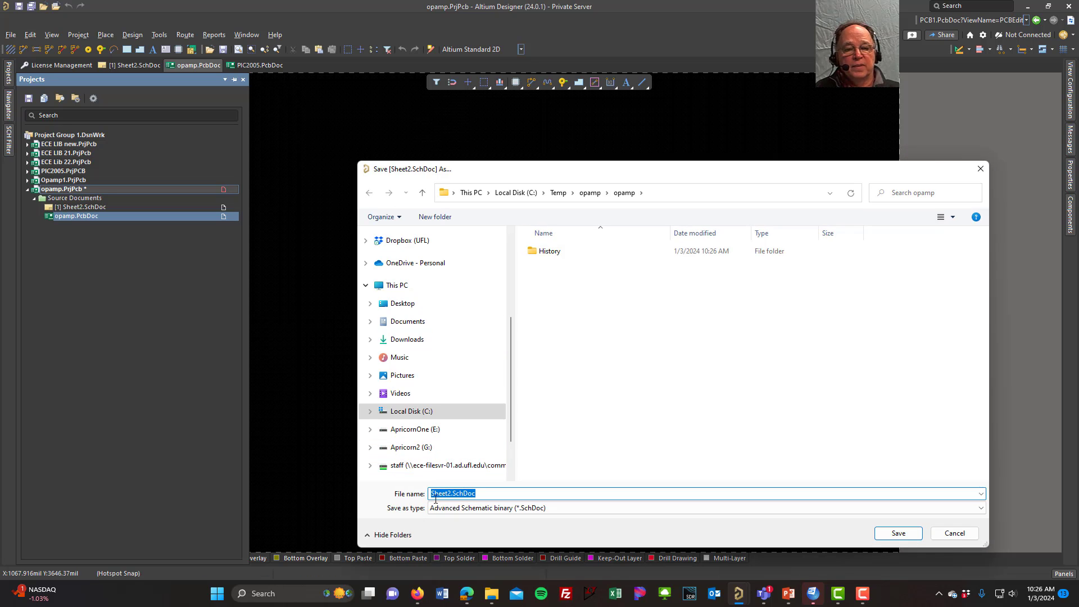
Save the schematic as opamp.SchDoc in the opamp project folder
left_click(448, 492)
double_click(452, 493)
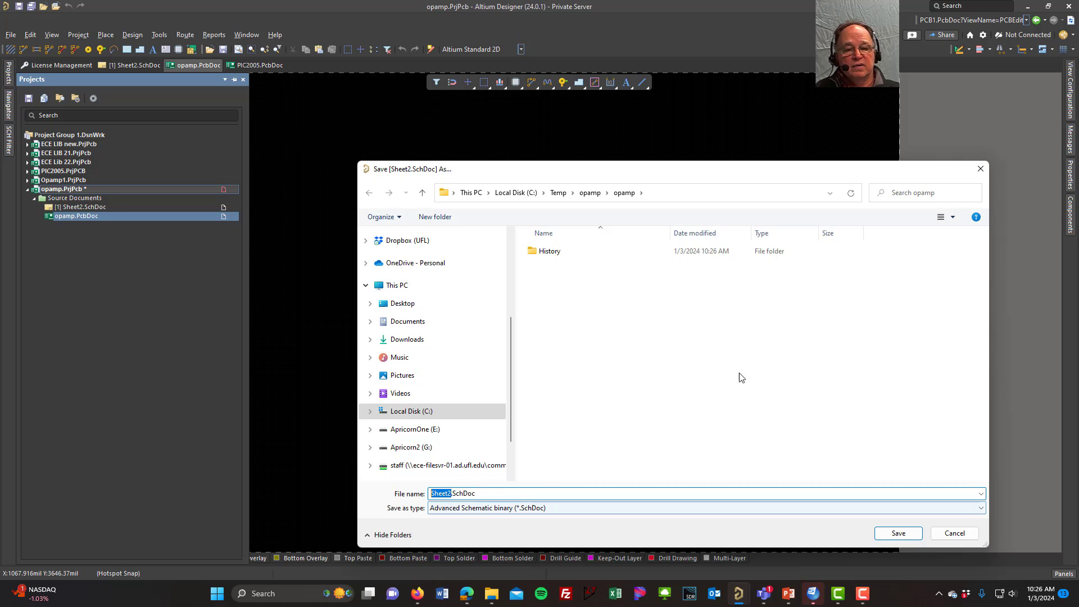
type("opamp")
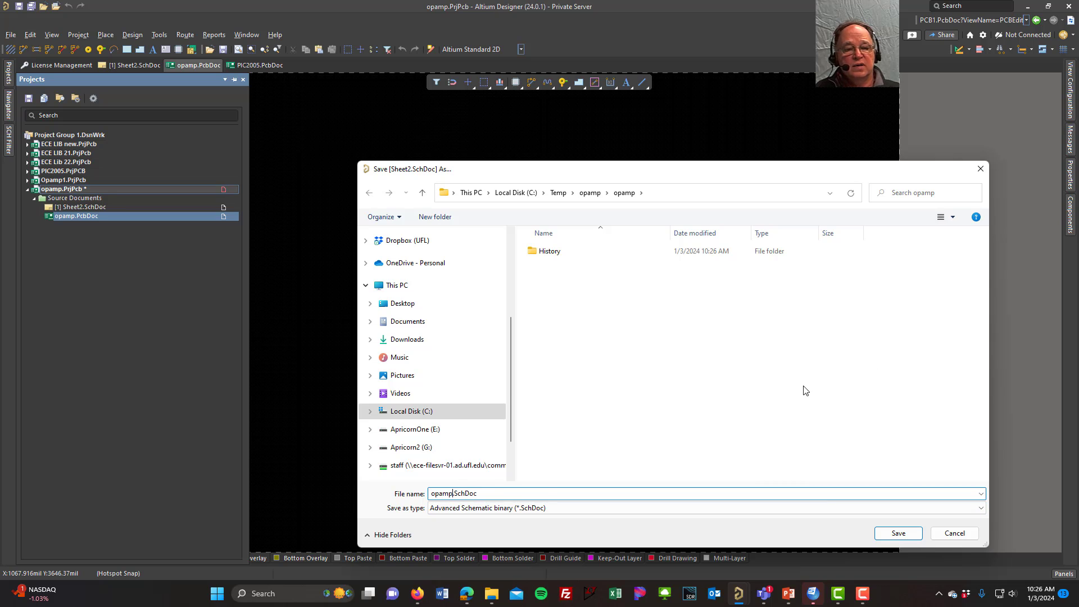
left_click(898, 533)
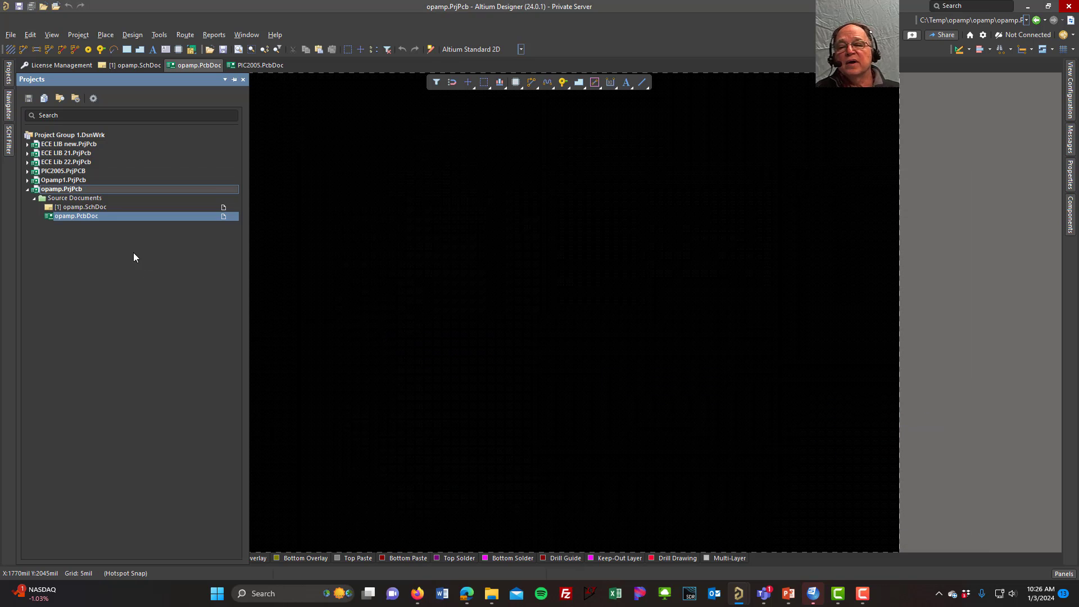
Open the opamp schematic, view its document properties and display the component library list
left_click(80, 207)
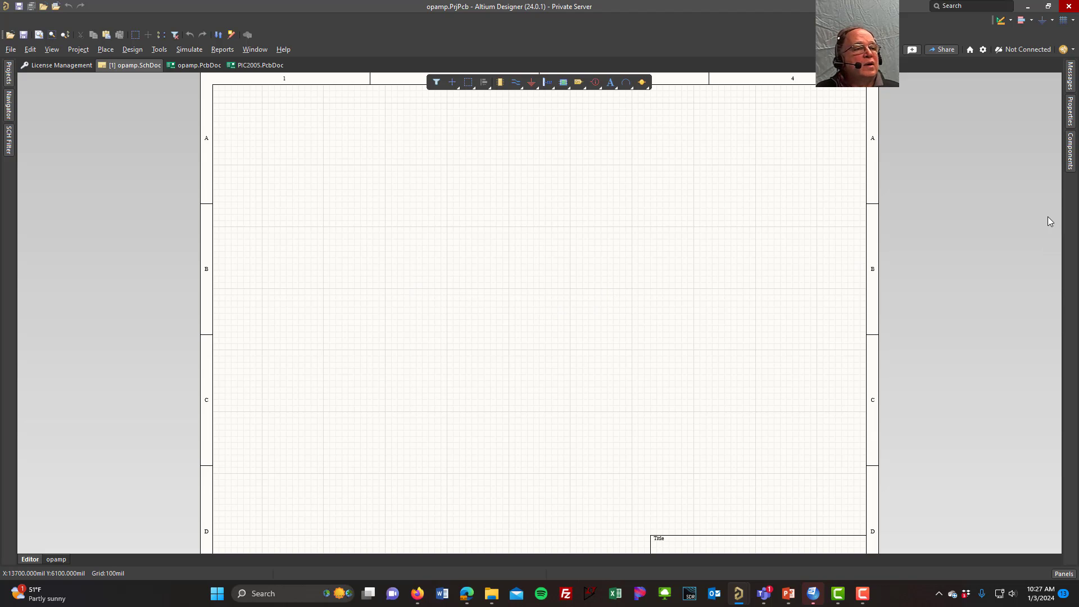
mouse_move(1071, 78)
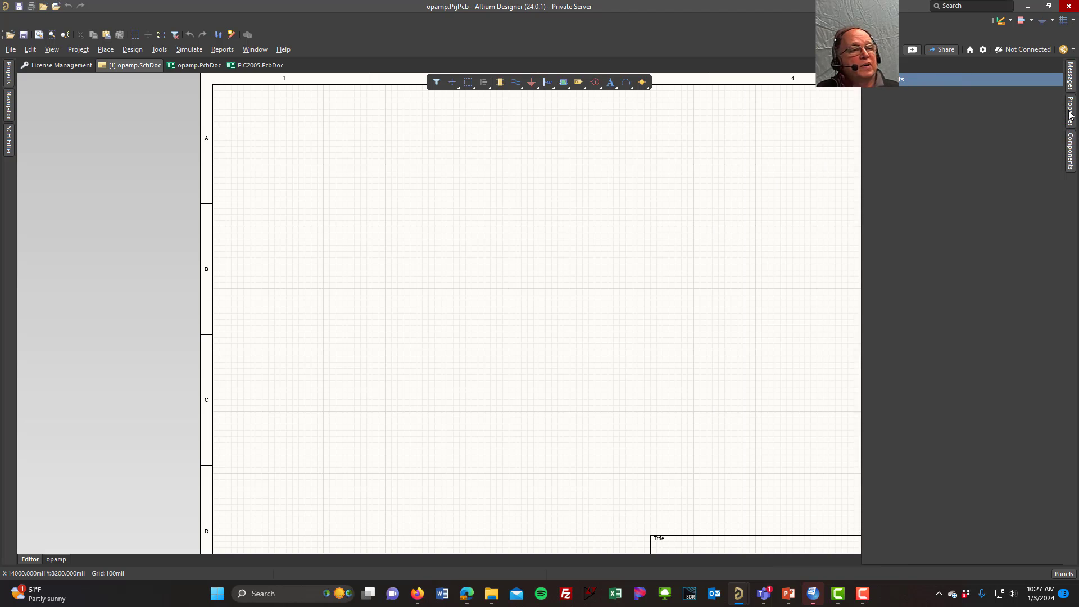
left_click(1070, 150)
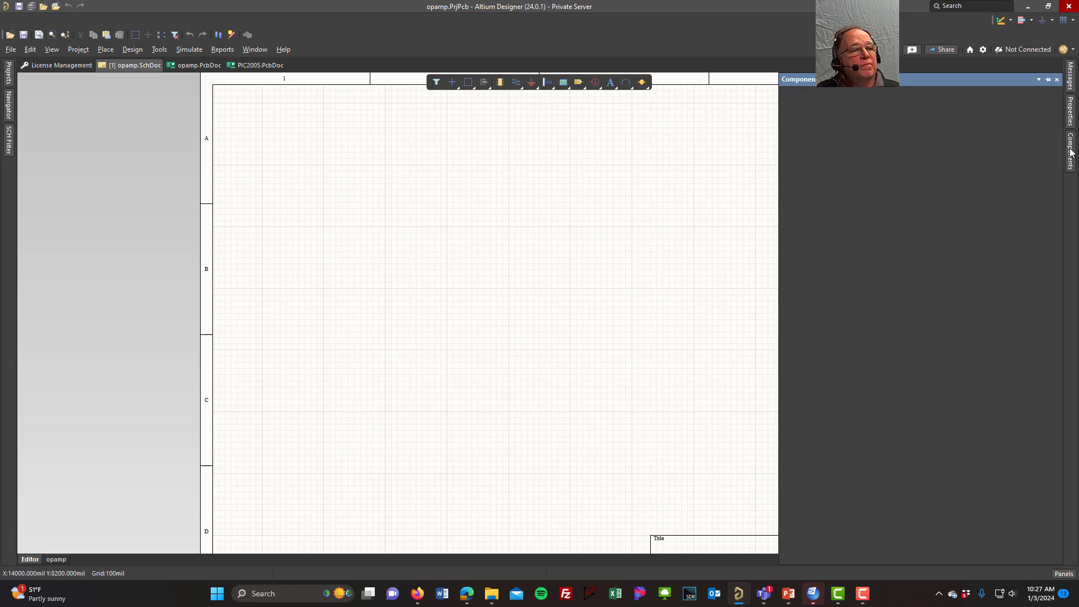
left_click(1061, 574)
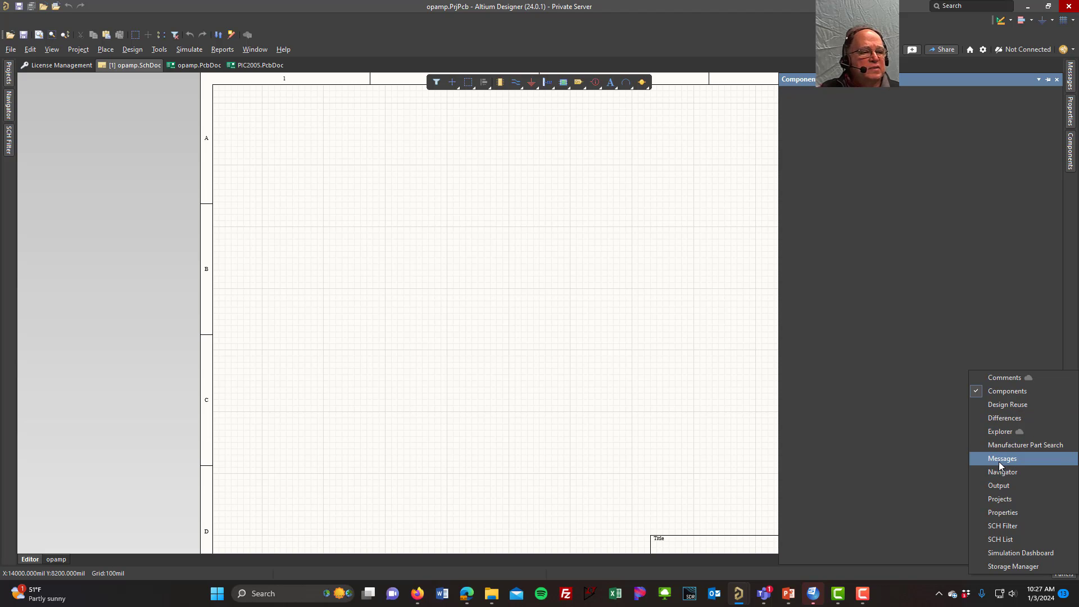
left_click(1007, 515)
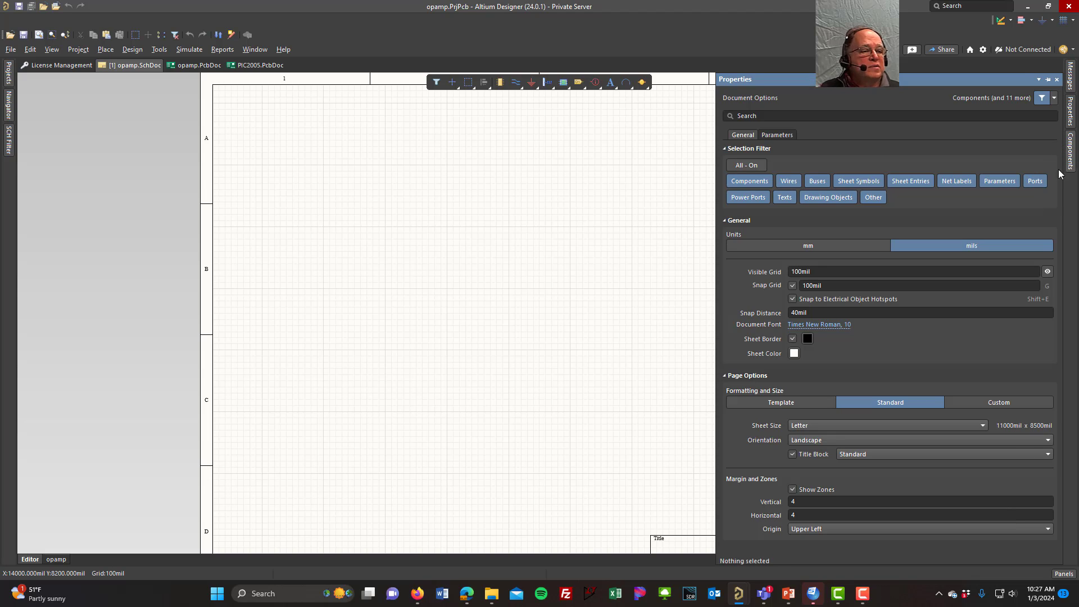
left_click(1064, 574)
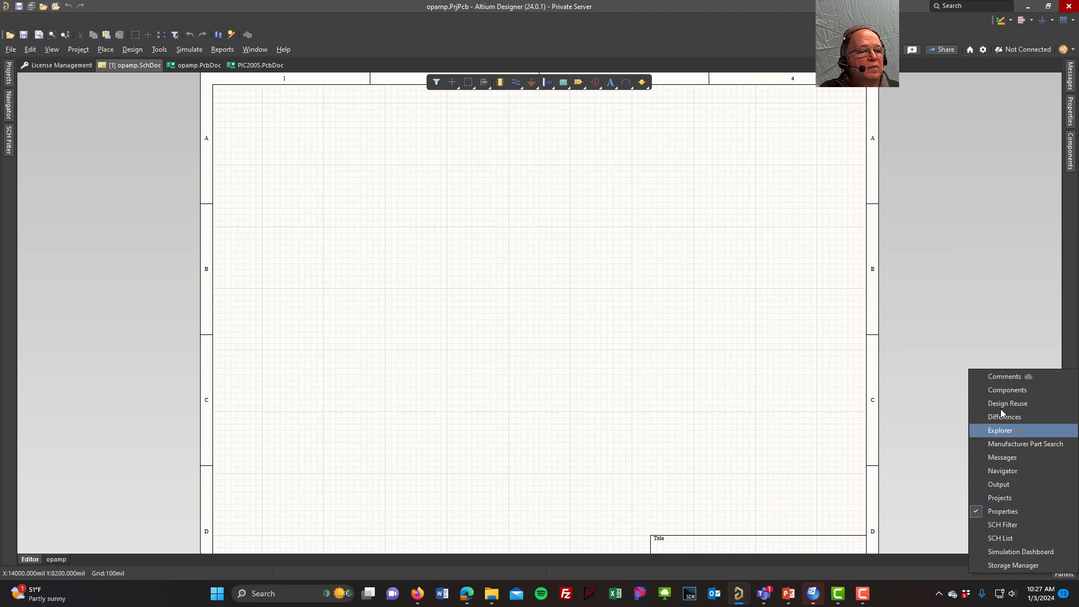
left_click(1006, 391)
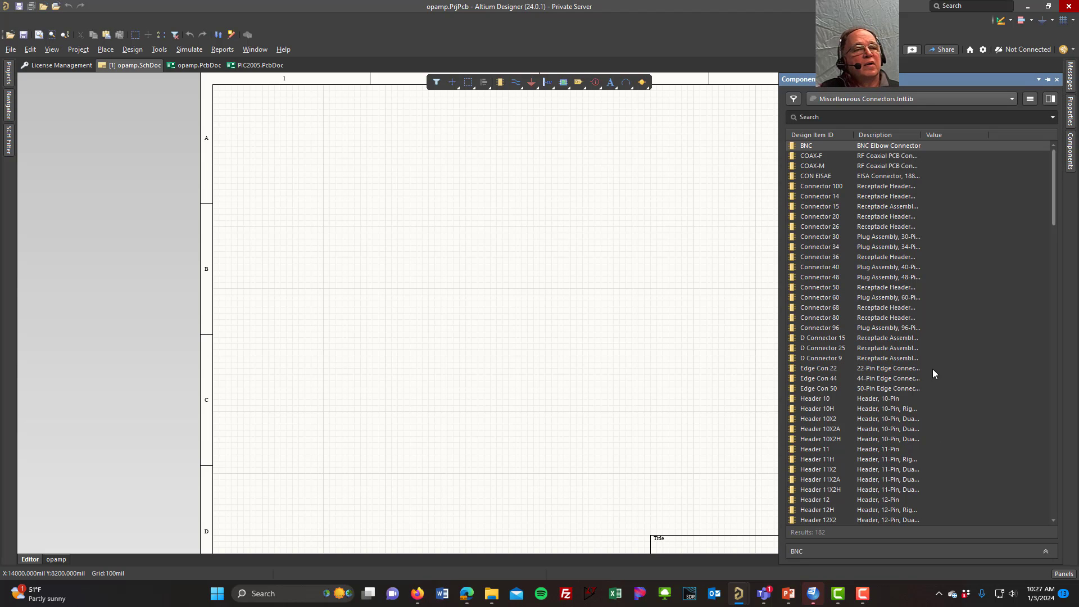
Switch the component library to Miscellaneous Devices.IntLib
left_click(1010, 98)
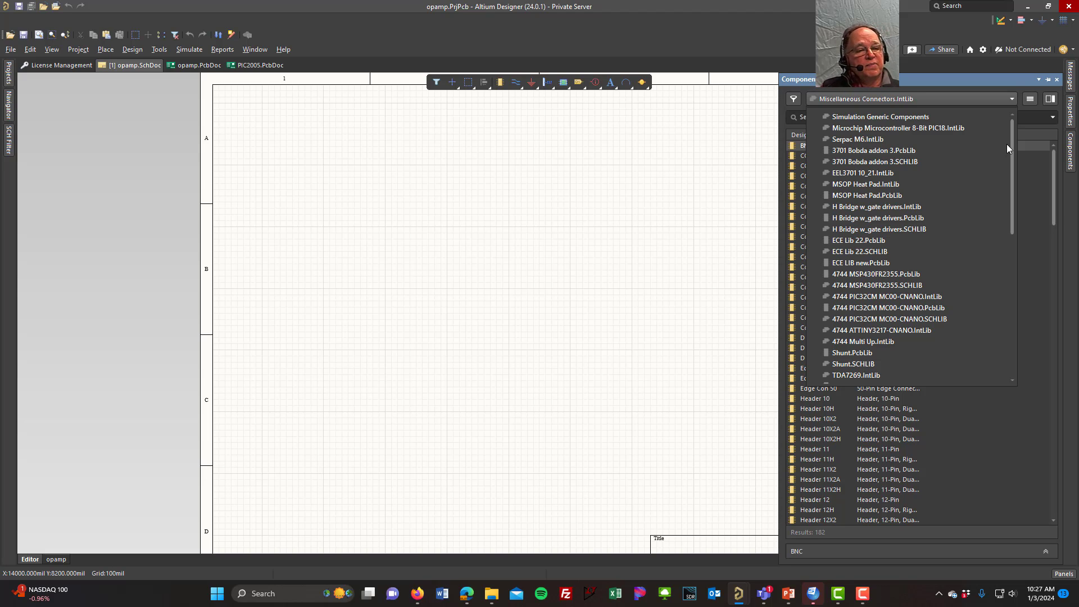
scroll(941, 279, "down", 1)
scroll(942, 279, "down", 7)
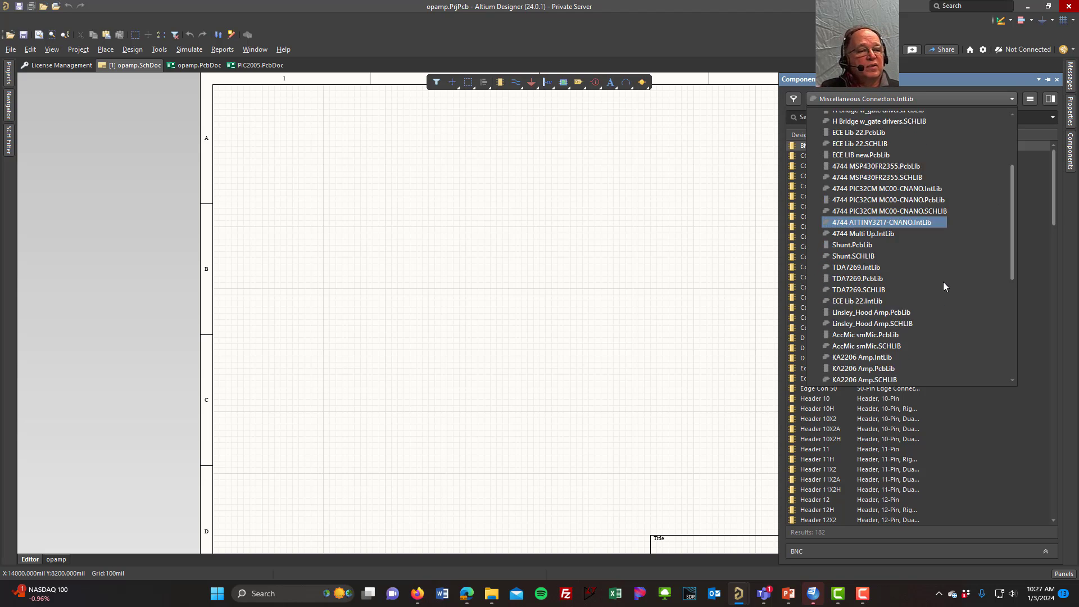
scroll(949, 300, "down", 1)
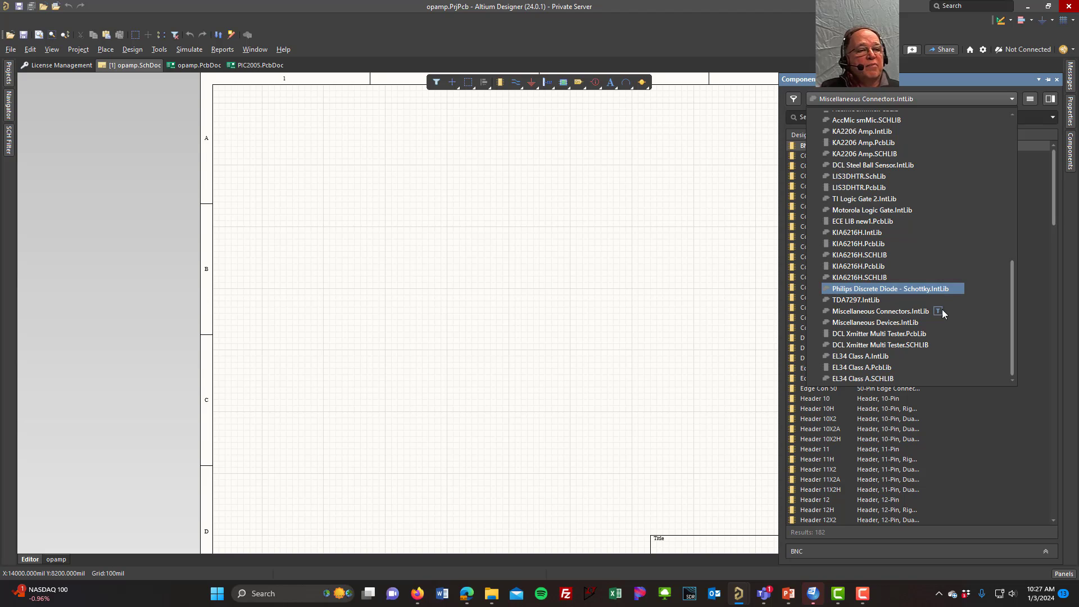
left_click(840, 323)
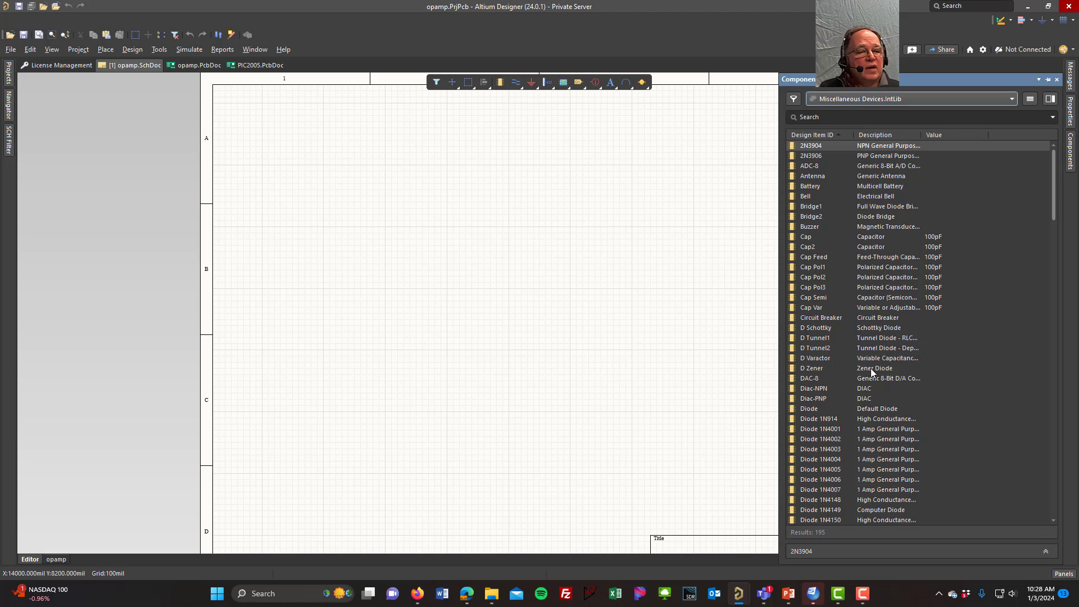
Find the Op Amp component in the Miscellaneous Devices library and start placing it on the schematic
scroll(871, 369, "down", 15)
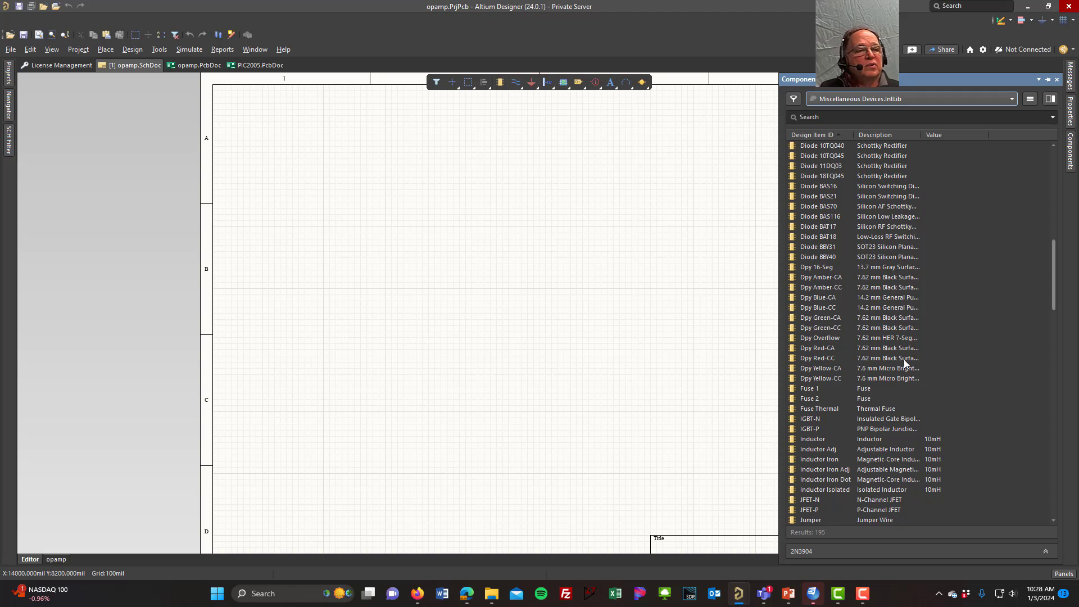
scroll(904, 360, "up", 15)
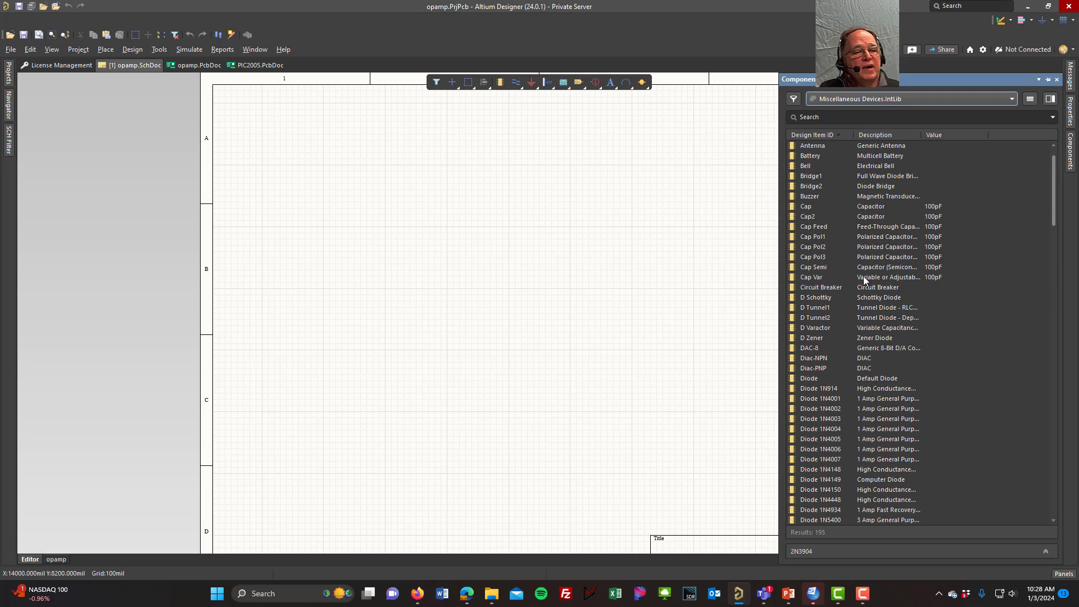
scroll(848, 436, "down", 6)
scroll(871, 432, "down", 20)
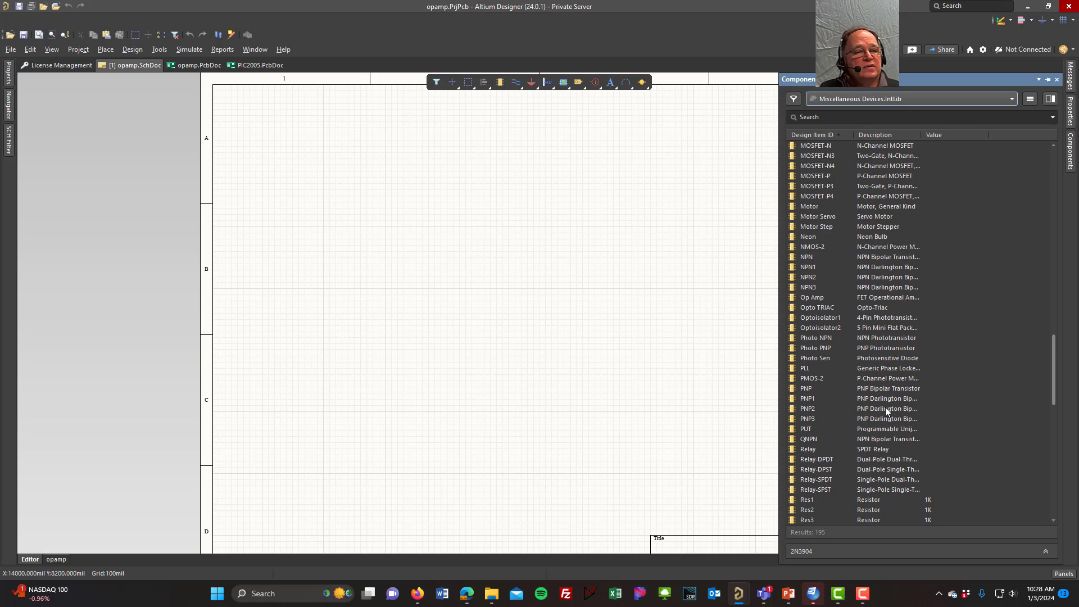
left_click(810, 299)
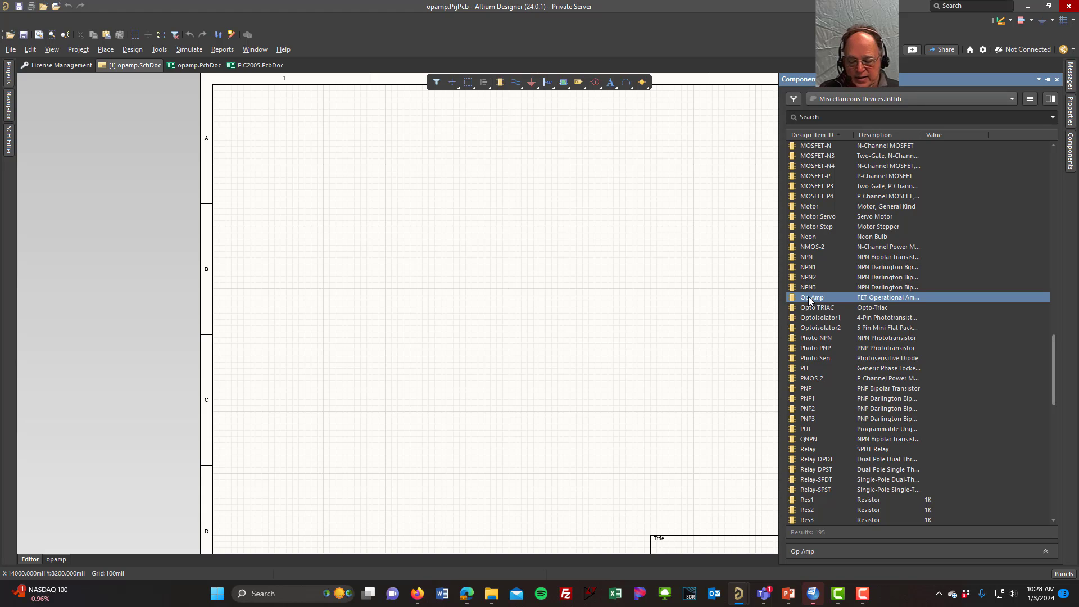
double_click(810, 300)
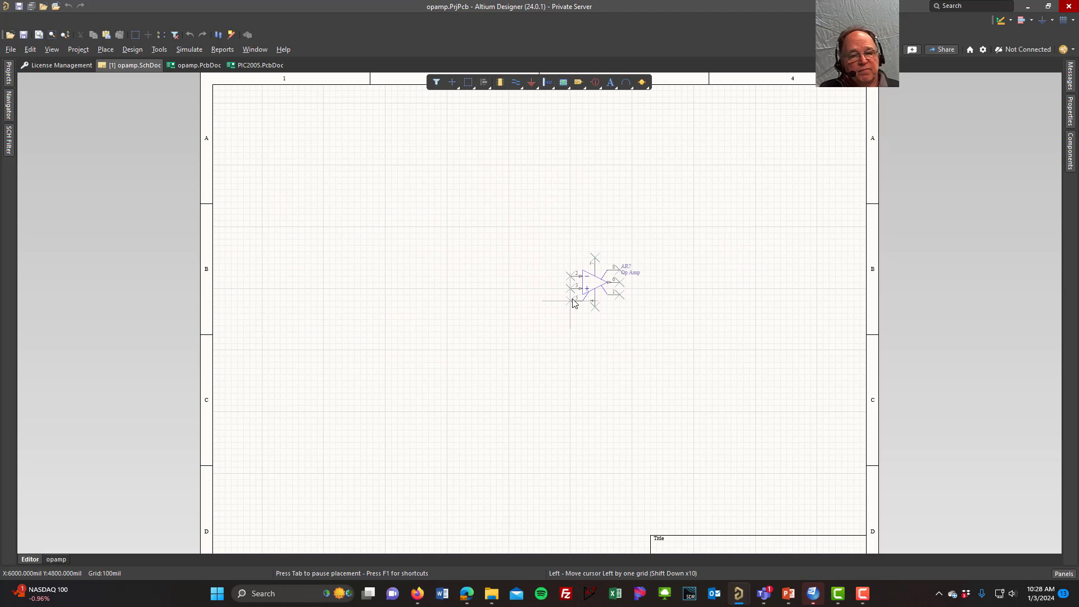
scroll(497, 304, "up", 1)
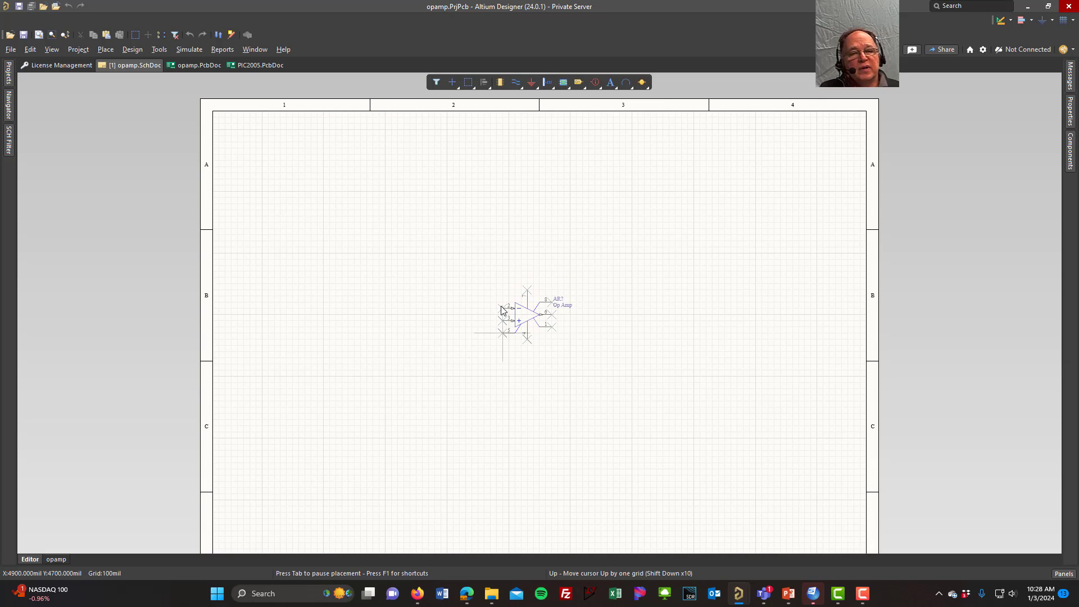
scroll(508, 305, "down", 2)
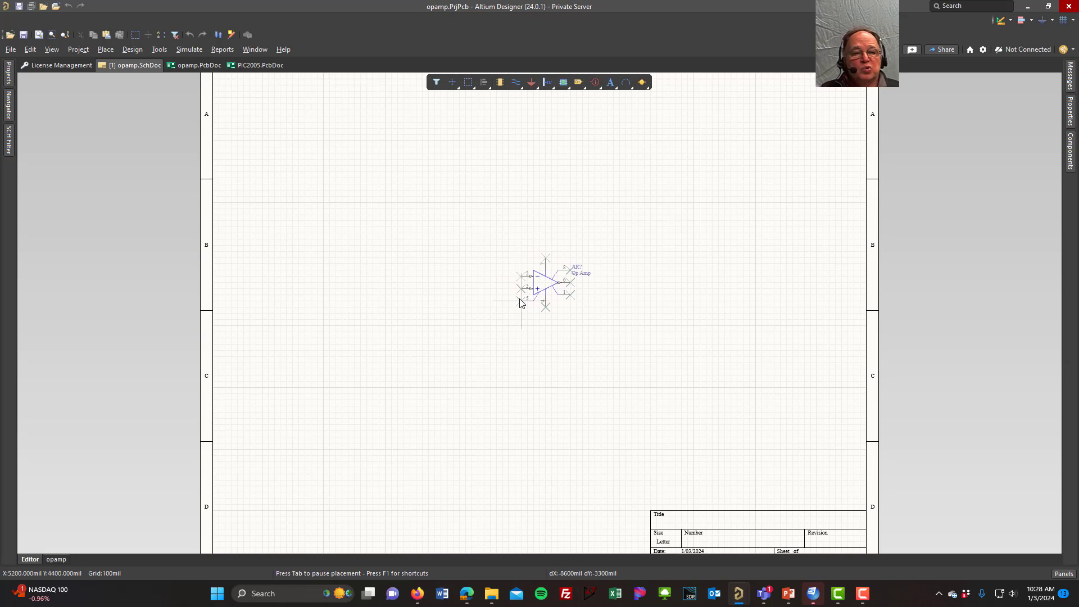
scroll(519, 304, "up", 1, "ctrl")
scroll(511, 295, "up", 1, "ctrl")
scroll(510, 298, "down", 1, "ctrl")
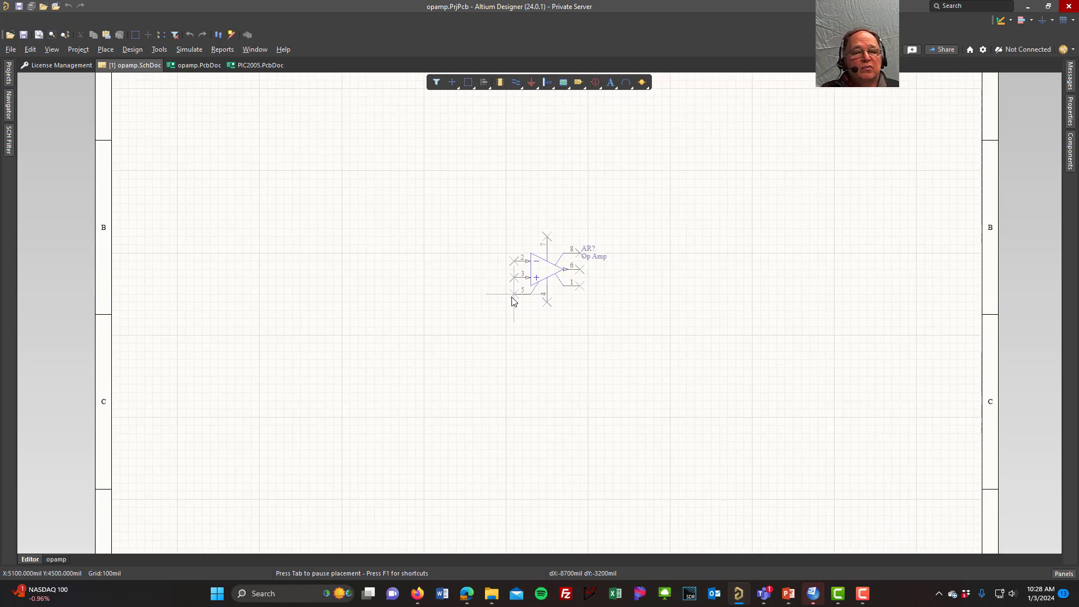
scroll(517, 310, "up", 3, "ctrl")
scroll(499, 319, "down", 6, "ctrl")
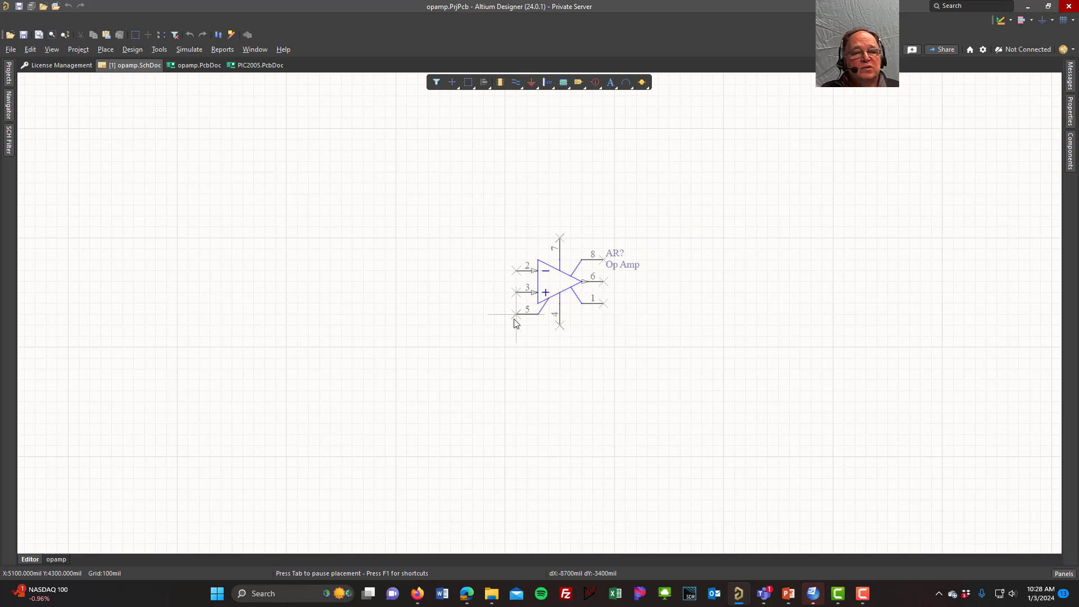
scroll(496, 320, "up", 4, "ctrl")
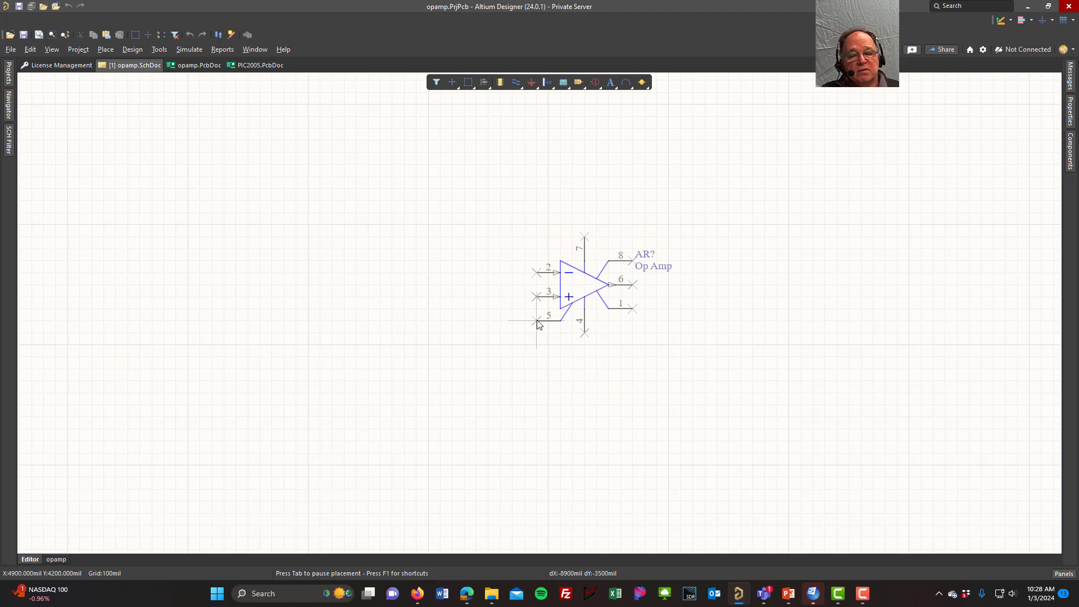
Rotate the unplaced op amp through a full turn in 90-degree increments
key("space")
key("space")
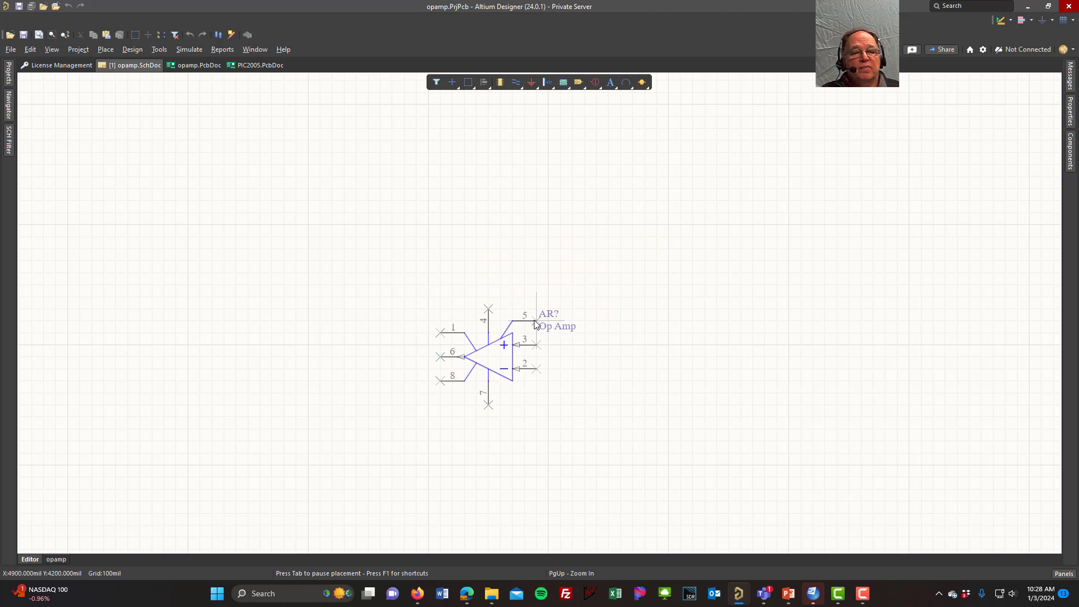
key("space")
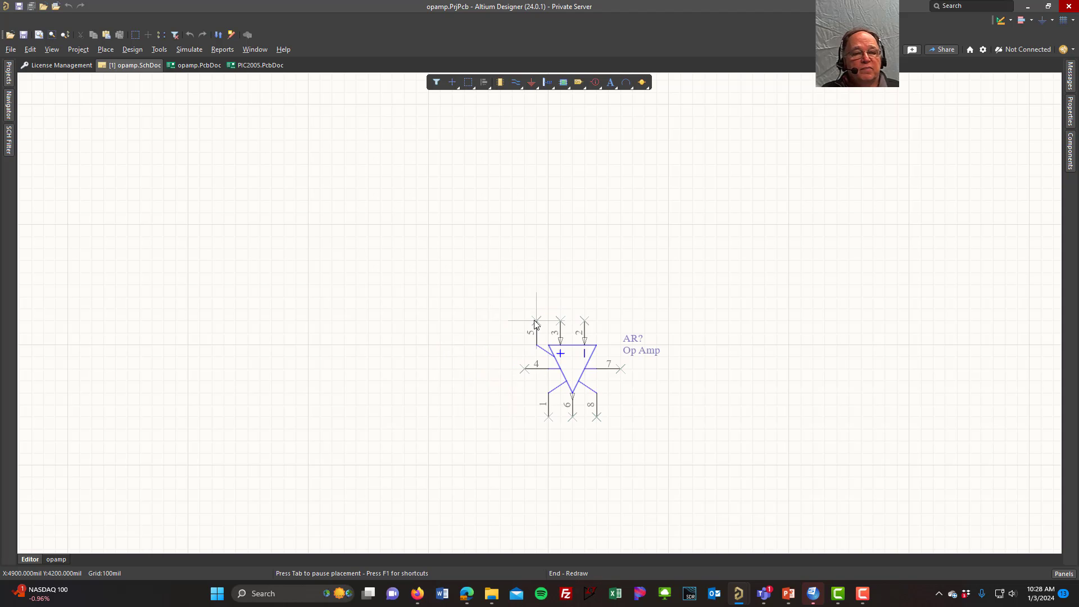
key("space")
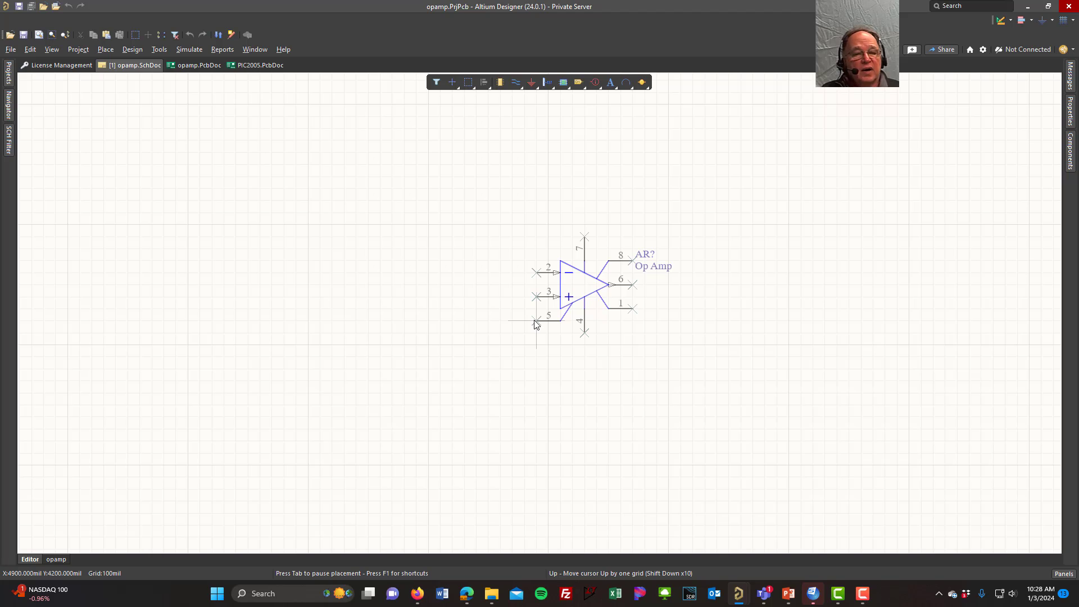
Mirror the unplaced op amp horizontally, rotate it by 180 degrees and return it to its original orientation
key("x")
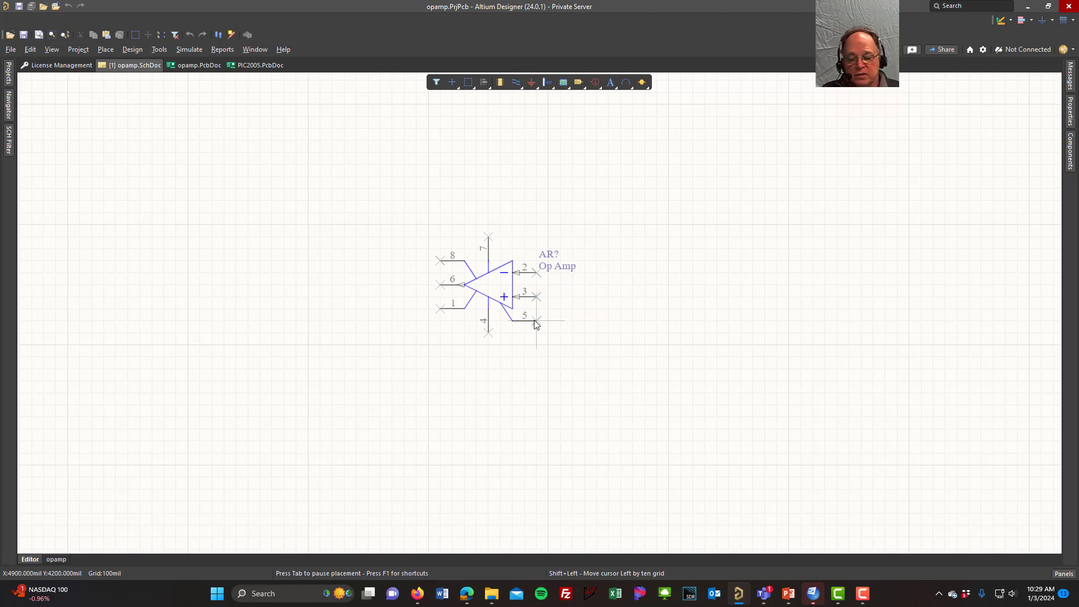
key("space")
key("space")
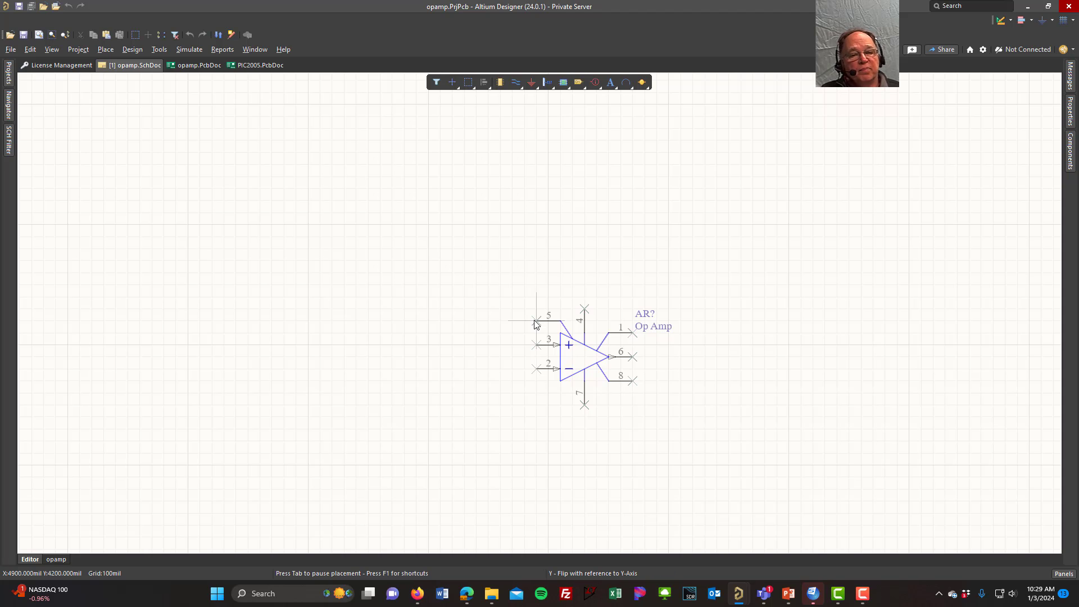
key("space")
key("space")
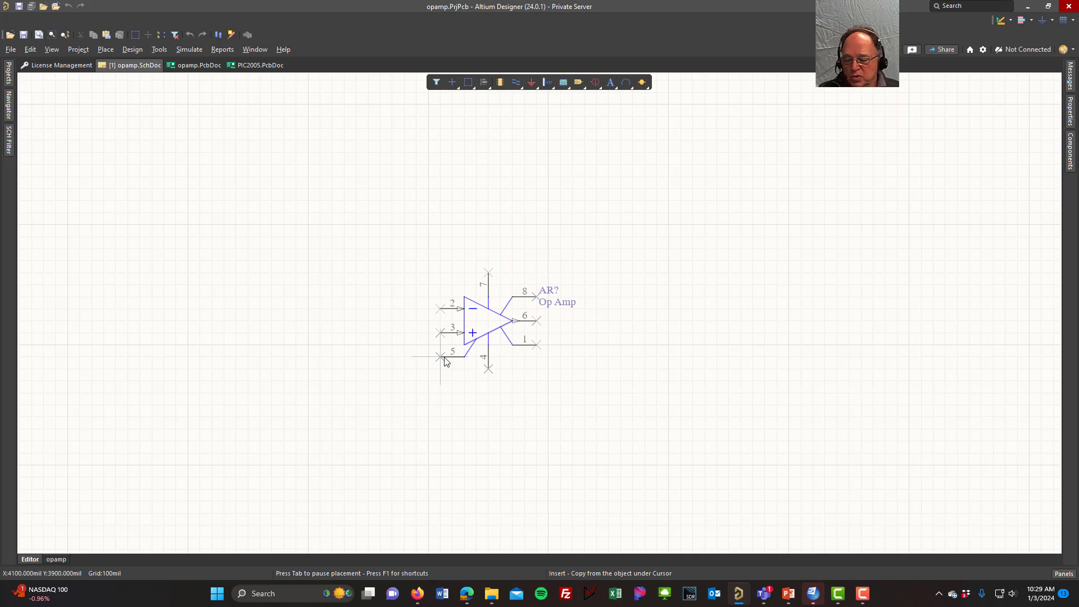
scroll(447, 360, "down", 2, "ctrl")
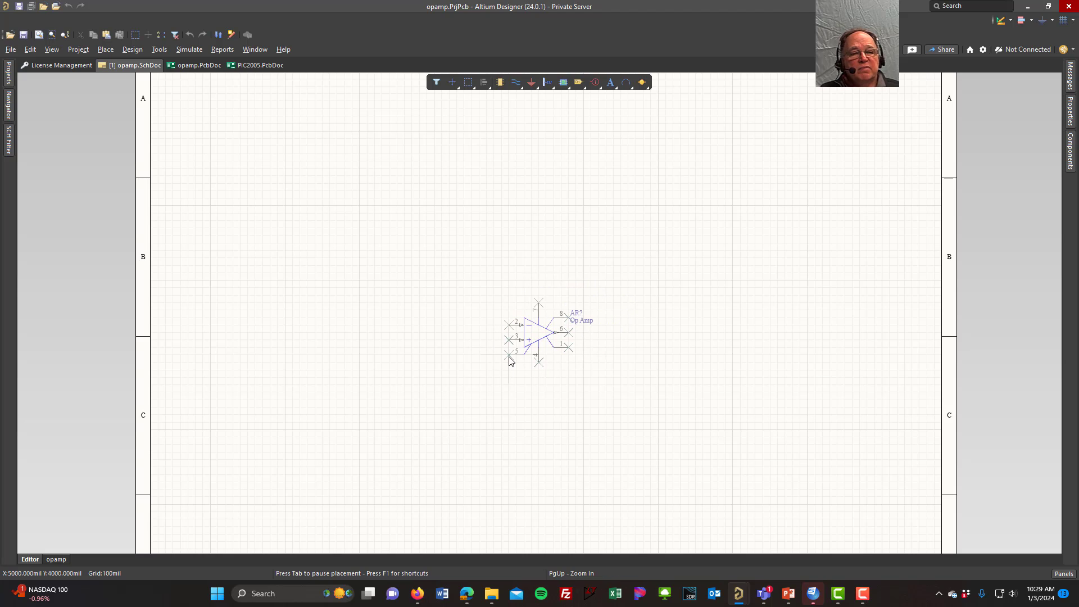
Place one op amp near the middle of the sheet, pin 5 at about X 5000 mil, Y 4000 mil, and end the placement
left_click(511, 360)
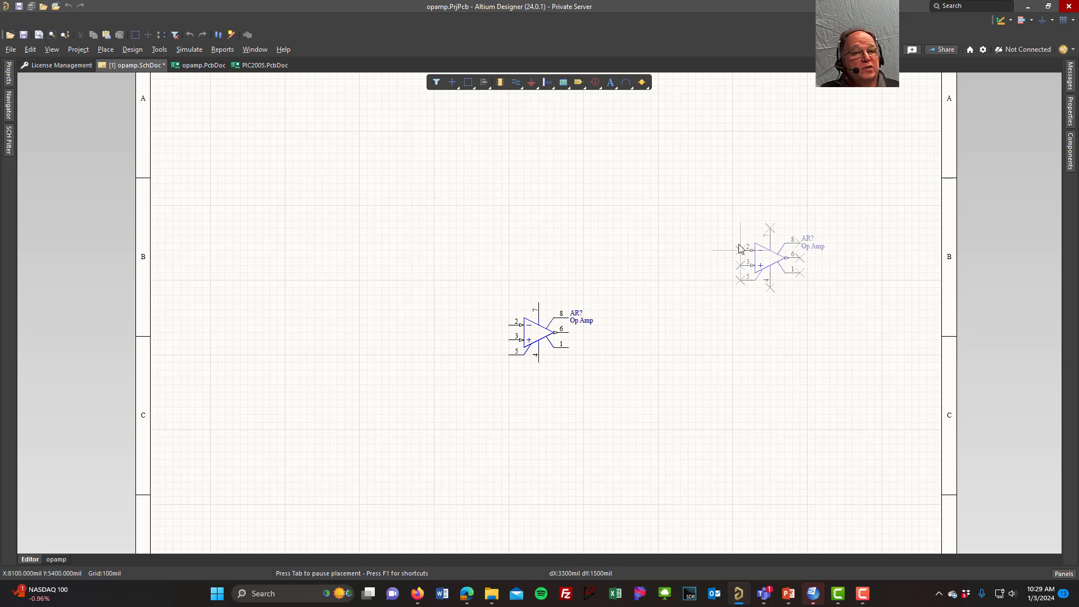
scroll(641, 279, "down", 1)
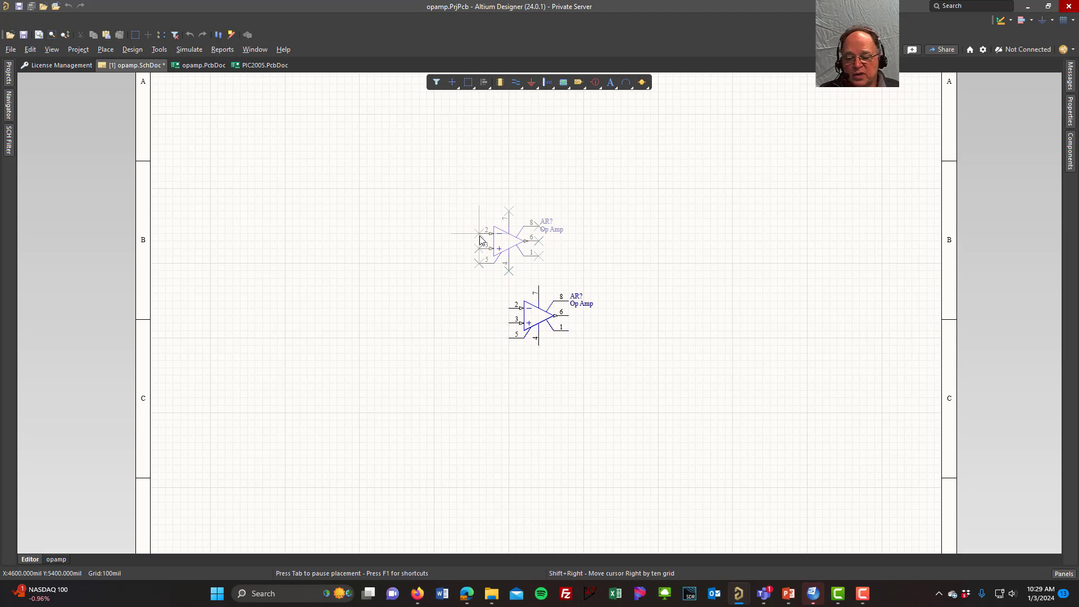
key("Escape")
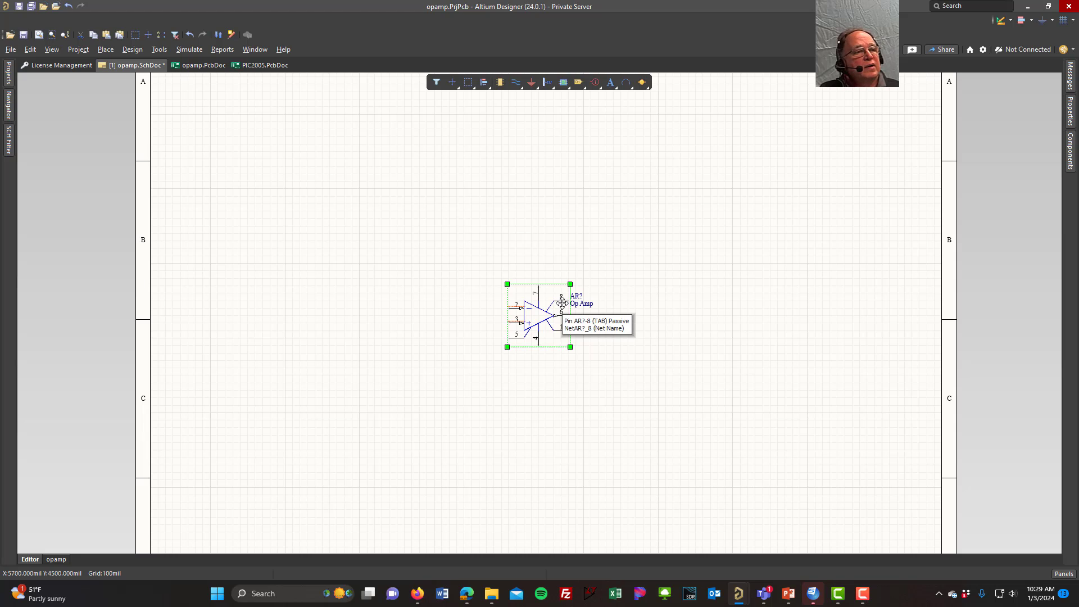
Place two Res1 resistors from the Miscellaneous Devices library, one to the left of op amp pin 2 and one above the op amp
left_click(1071, 145)
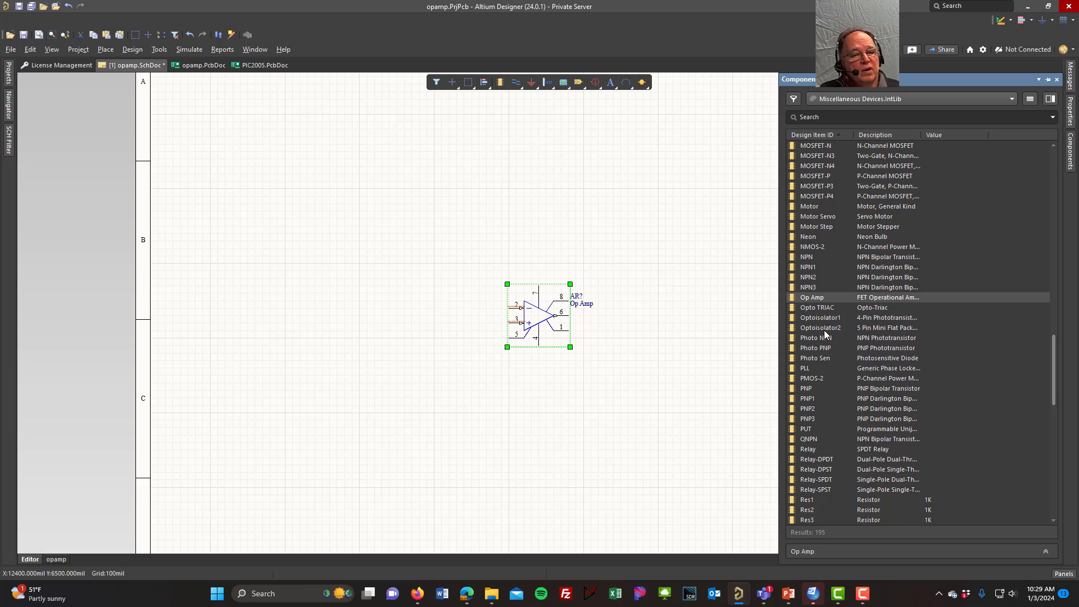
scroll(835, 336, "down", 3)
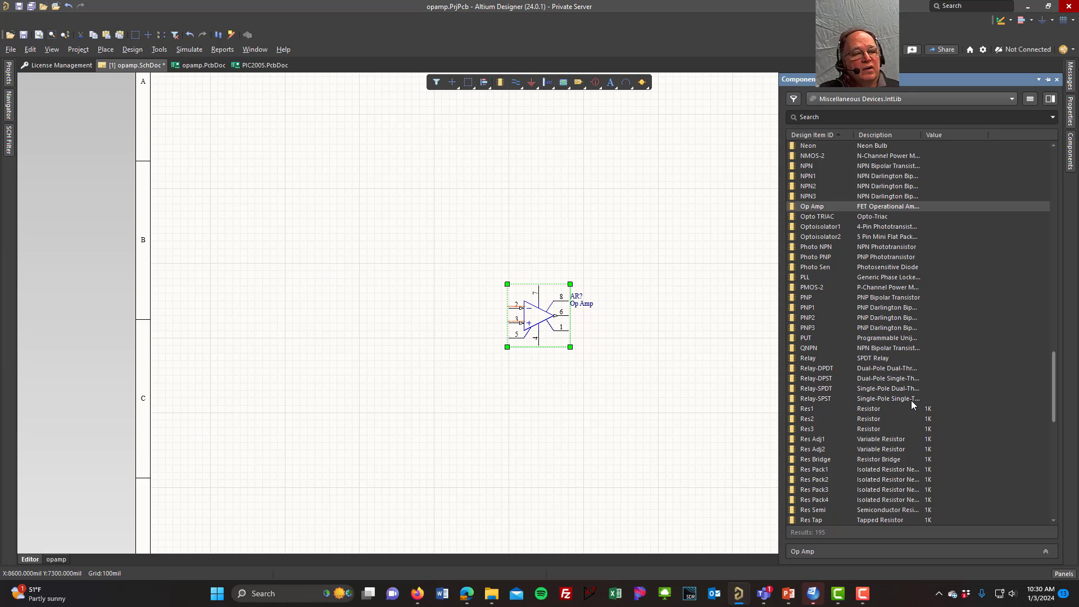
left_click(807, 412)
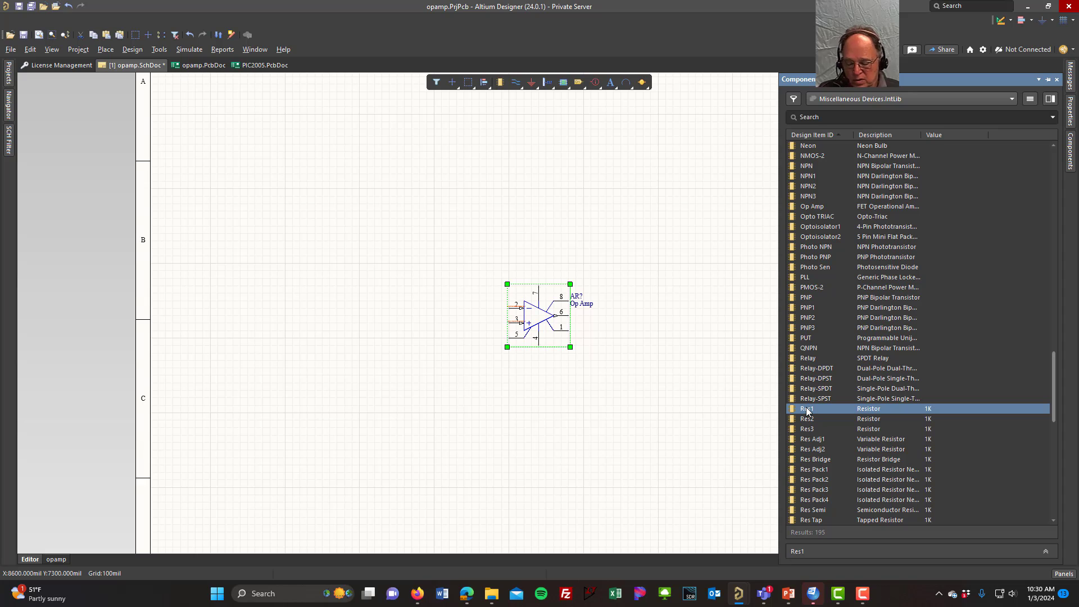
left_click_drag(807, 412, 461, 401)
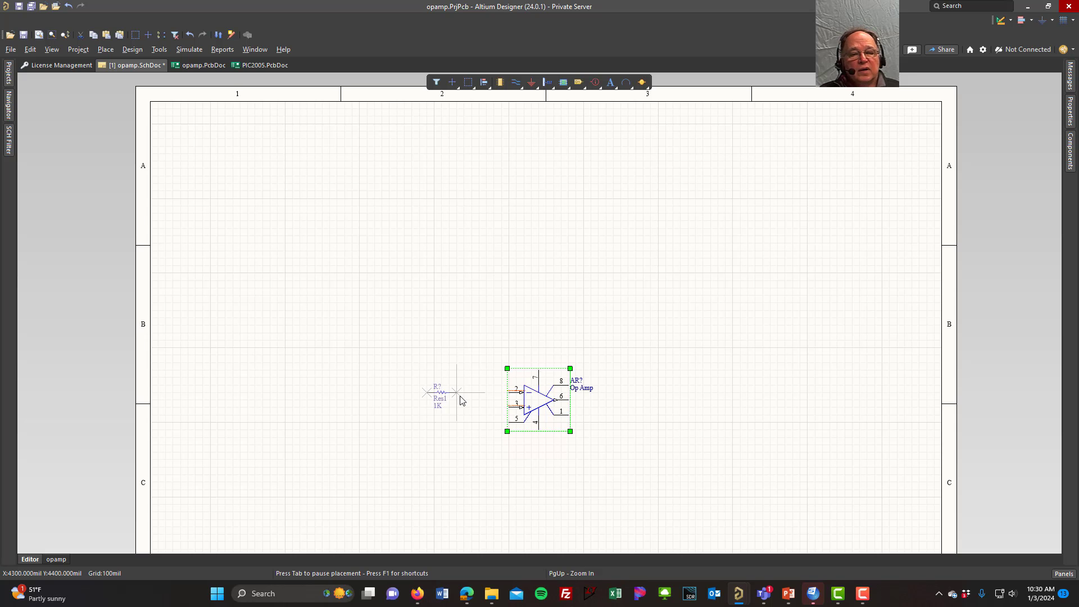
scroll(461, 400, "up", 4, "ctrl")
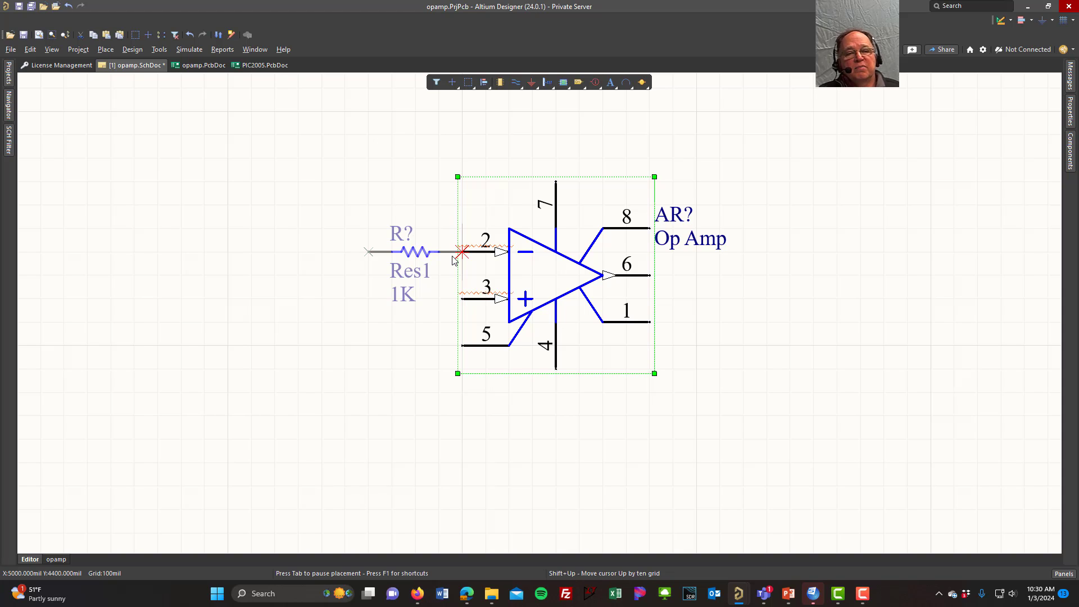
left_click(392, 253)
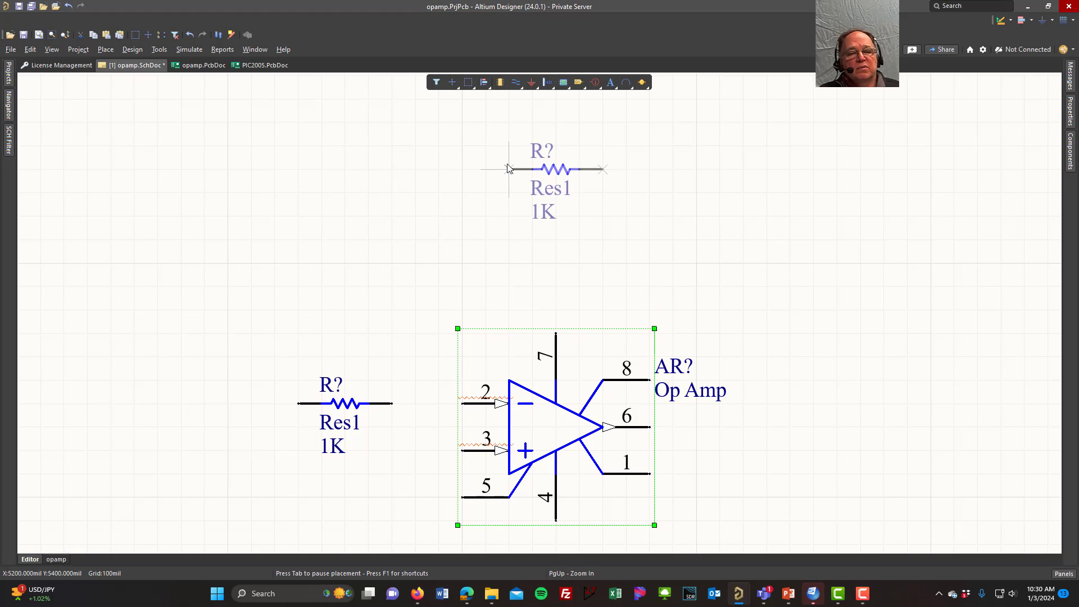
left_click(464, 150)
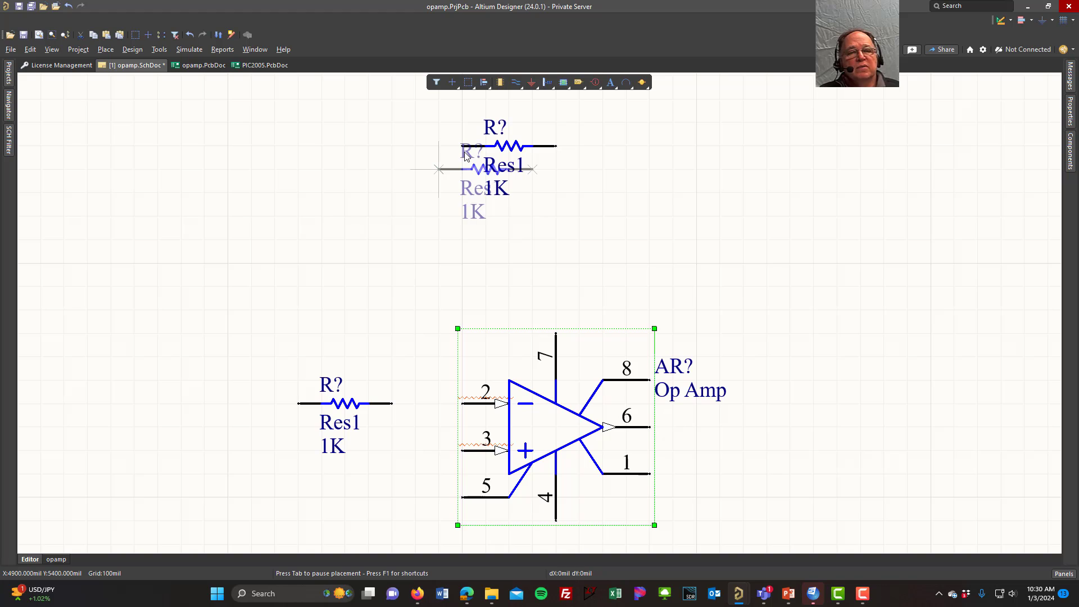
key("Escape")
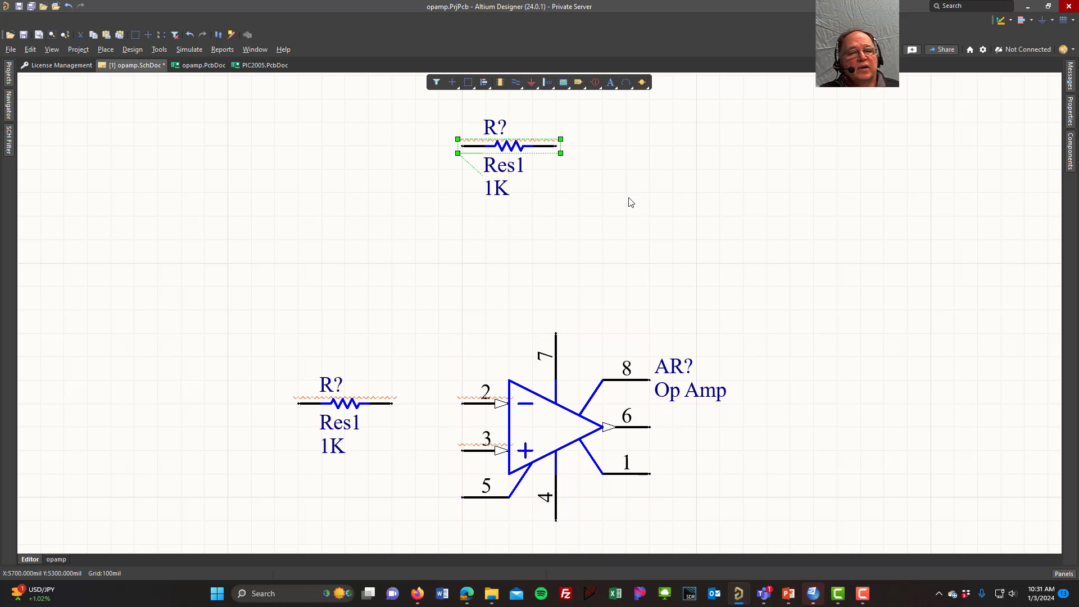
Place a Res3 resistor to the right of the op amp, in line with output pin 6
left_click(1069, 152)
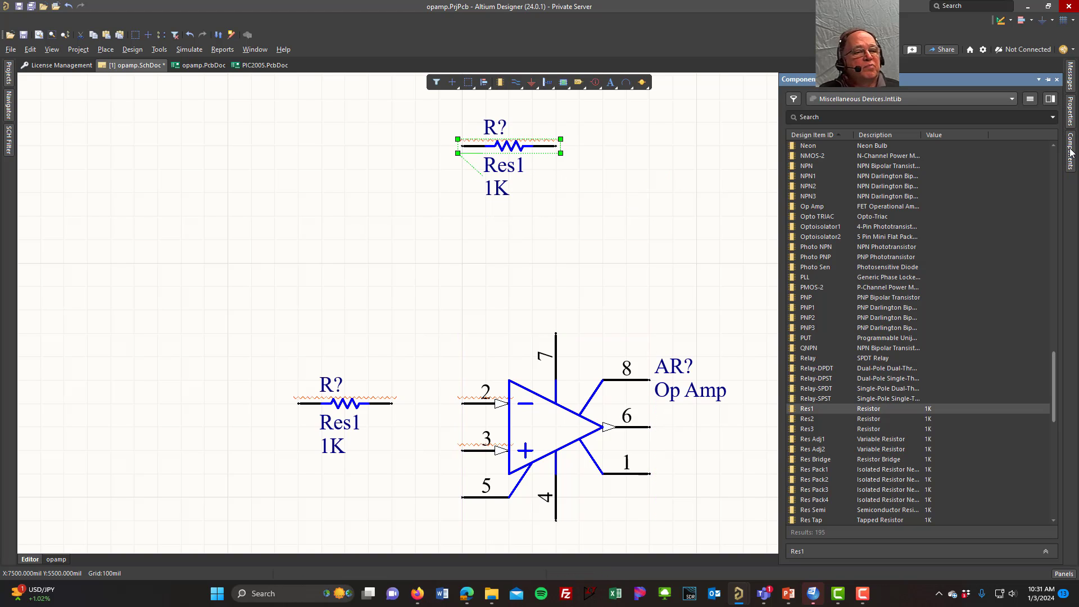
left_click(803, 430)
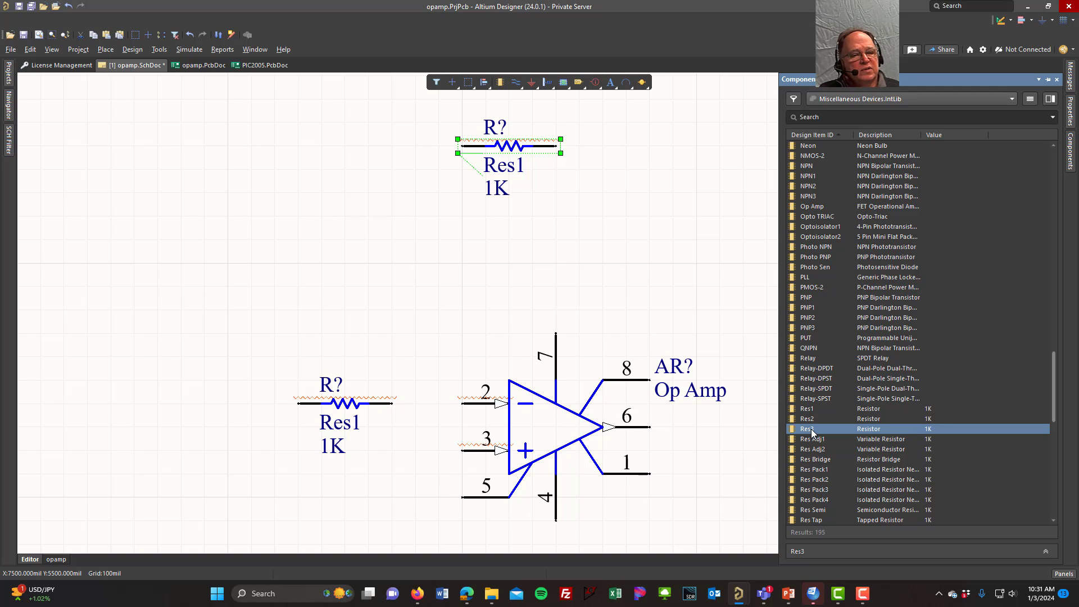
double_click(808, 429)
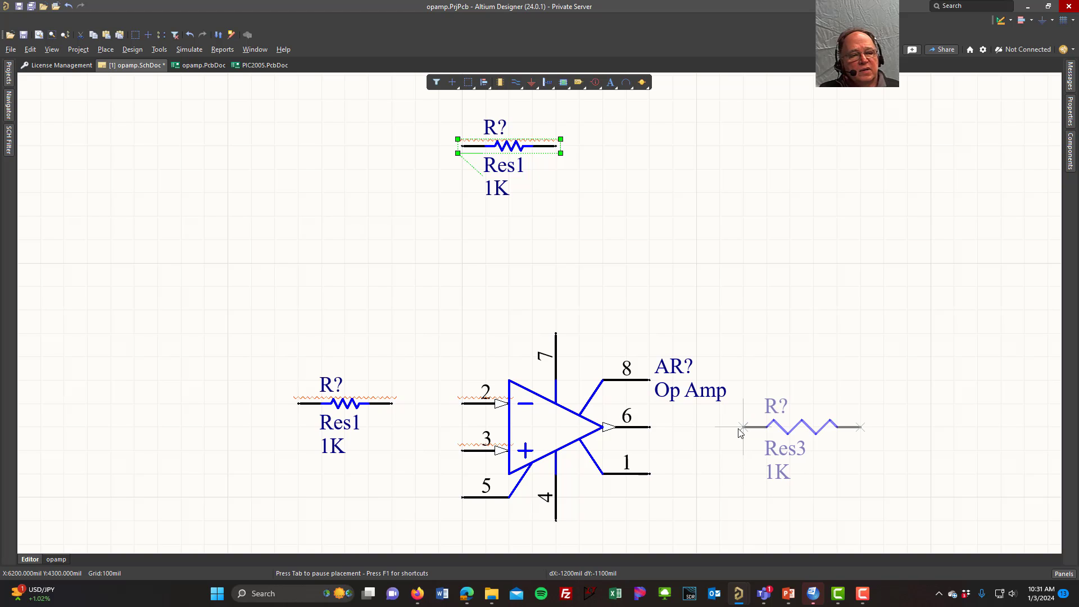
left_click(739, 430)
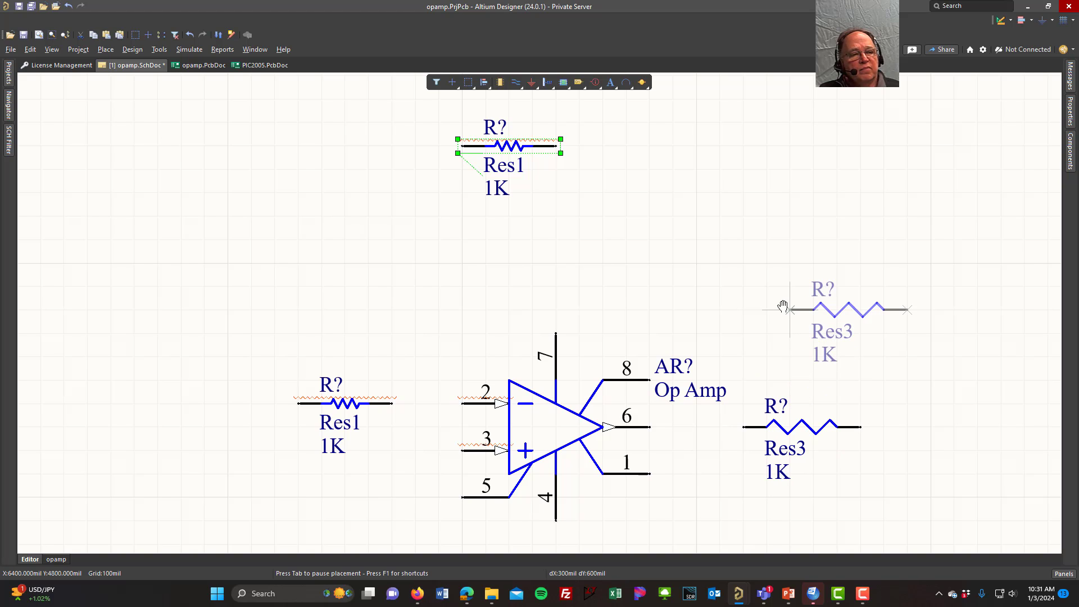
key("Escape")
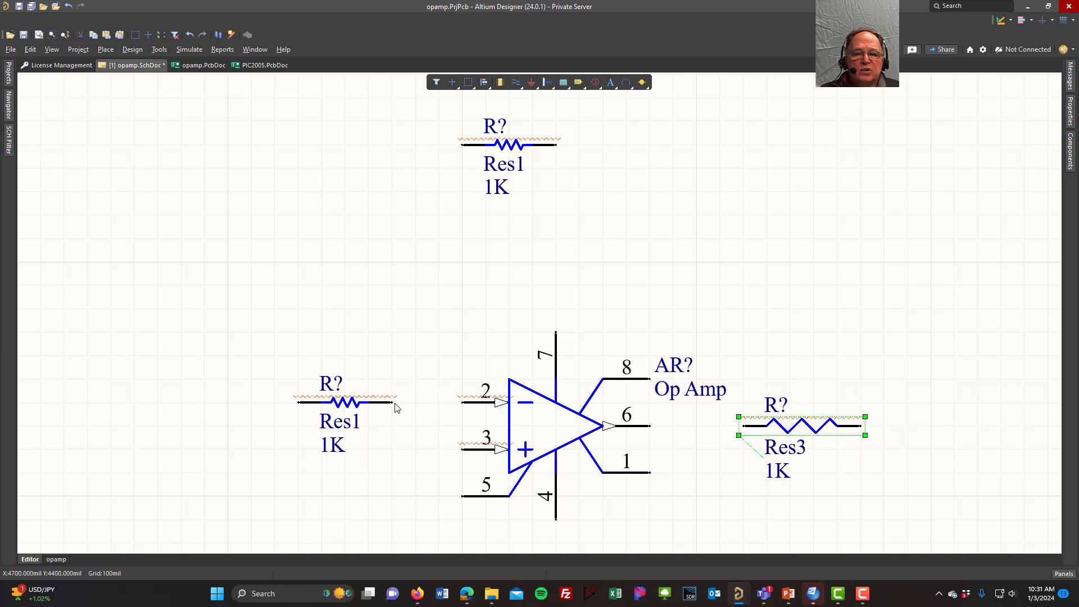
Examine the connection point at the end of the left resistor's pin and review the available schematic toolbars
scroll(396, 408, "up", 10, "ctrl")
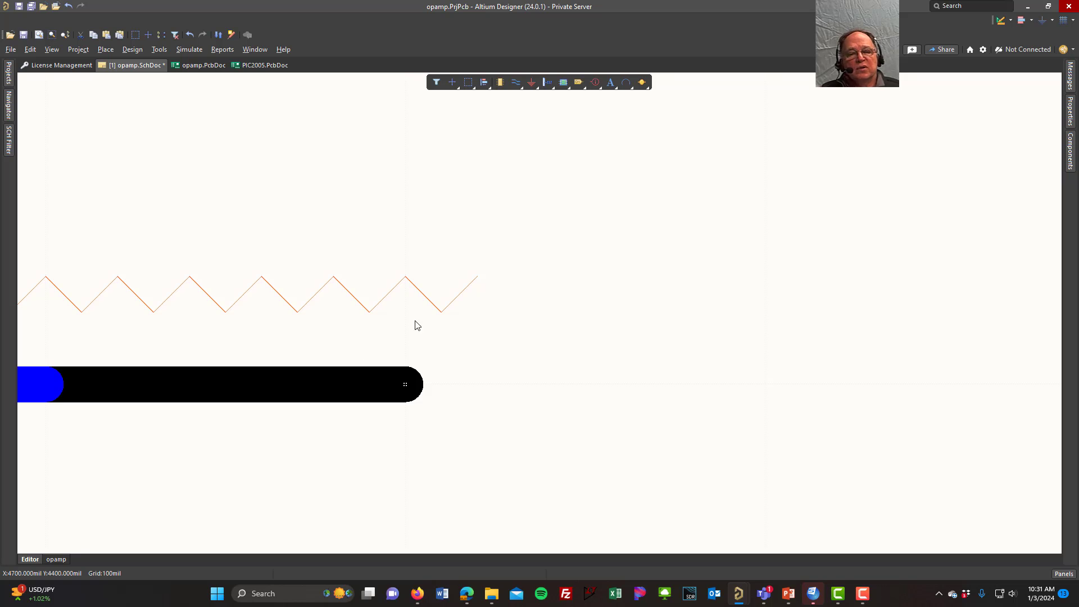
scroll(316, 243, "down", 5, "ctrl")
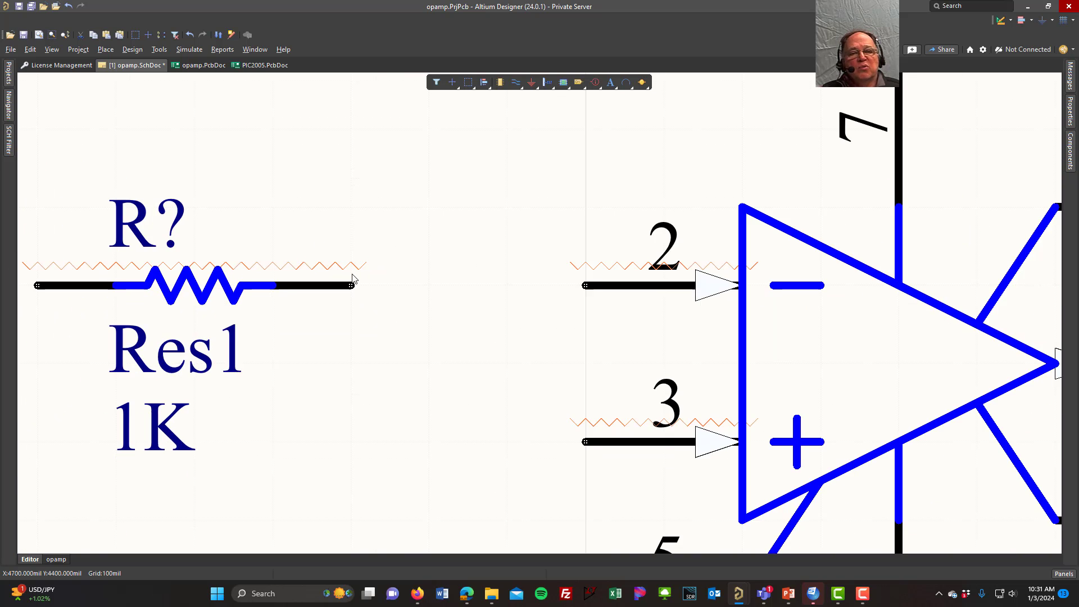
scroll(352, 278, "down", 3, "ctrl")
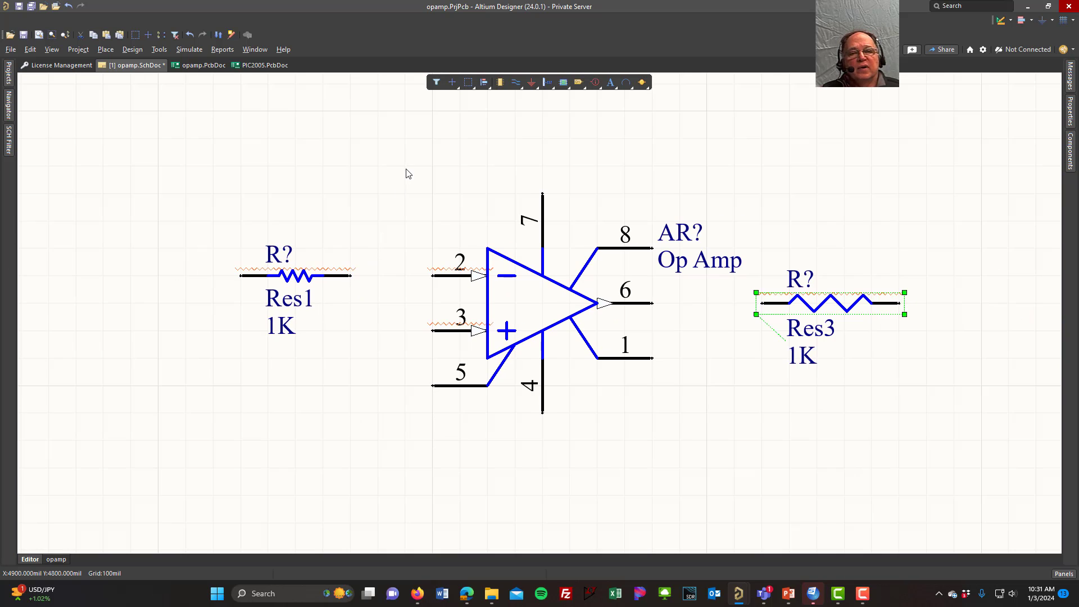
right_click_drag(408, 174, 358, 332)
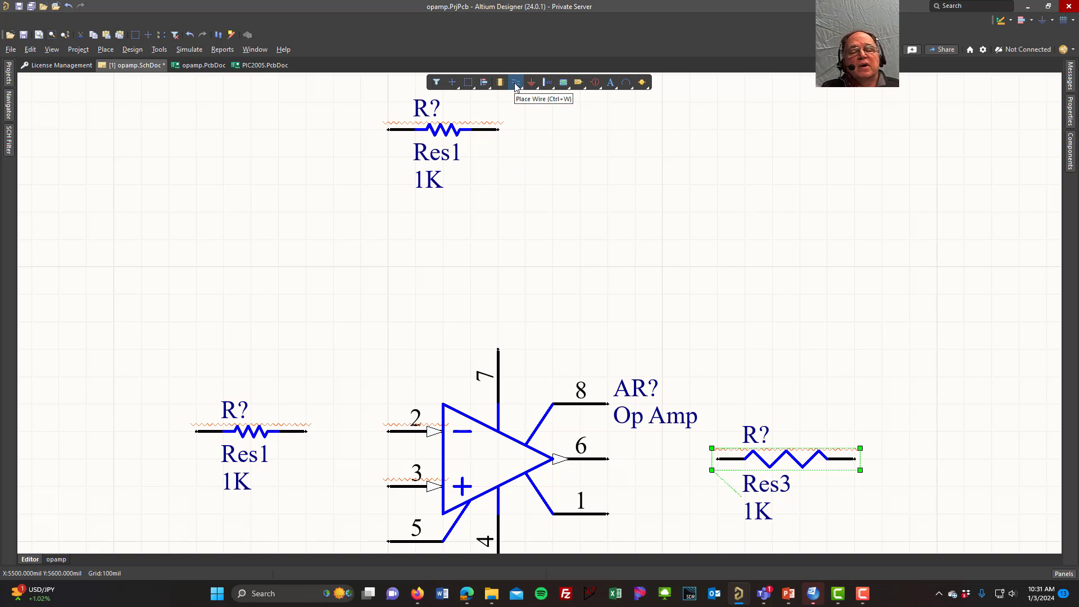
left_click(60, 49)
mouse_move(78, 50)
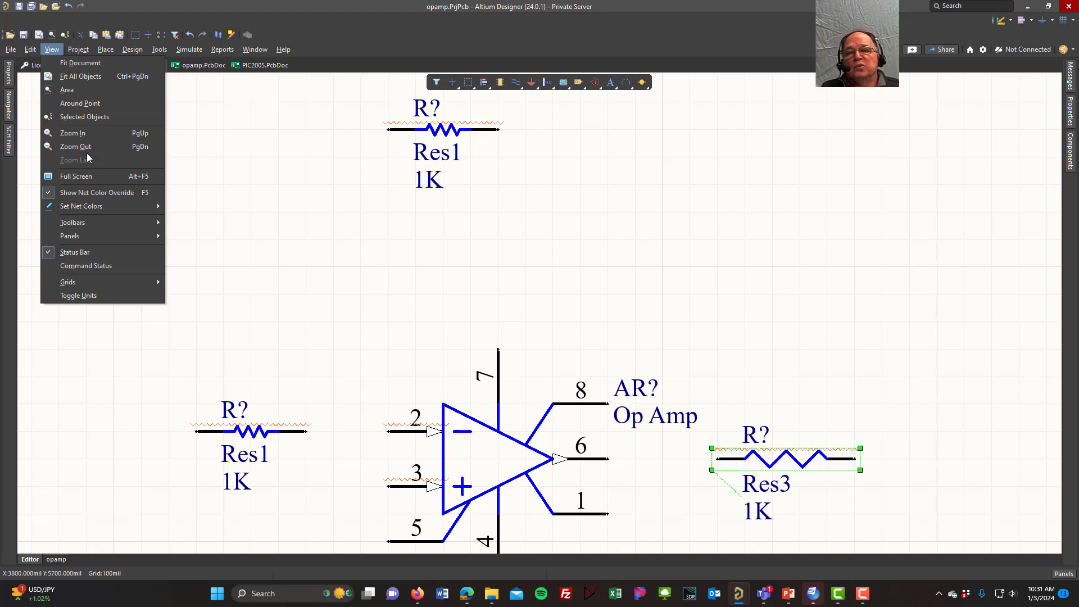
mouse_move(131, 224)
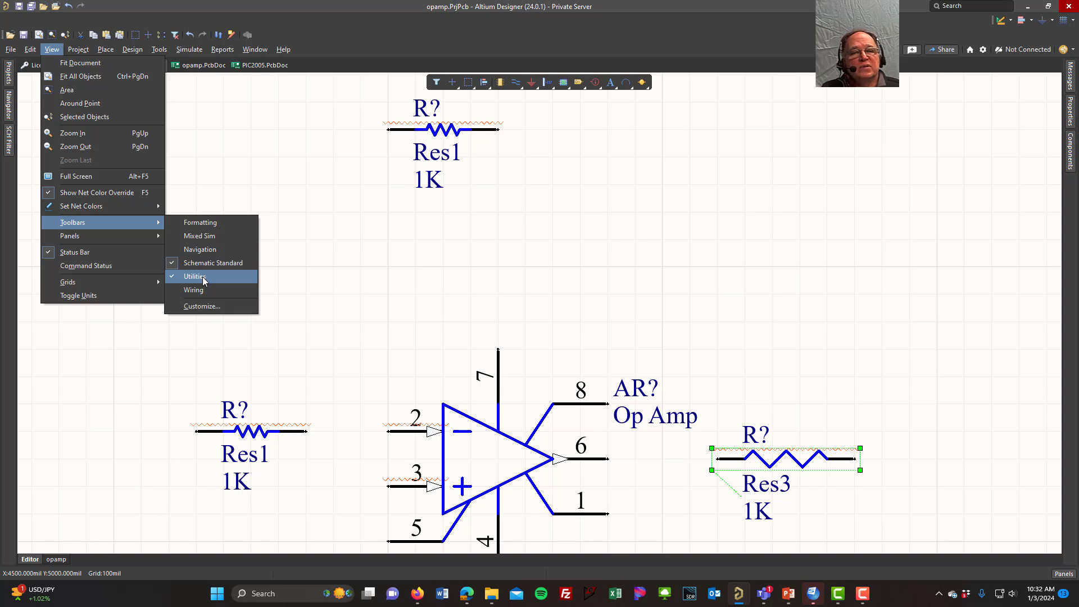
left_click(687, 144)
left_click(668, 147)
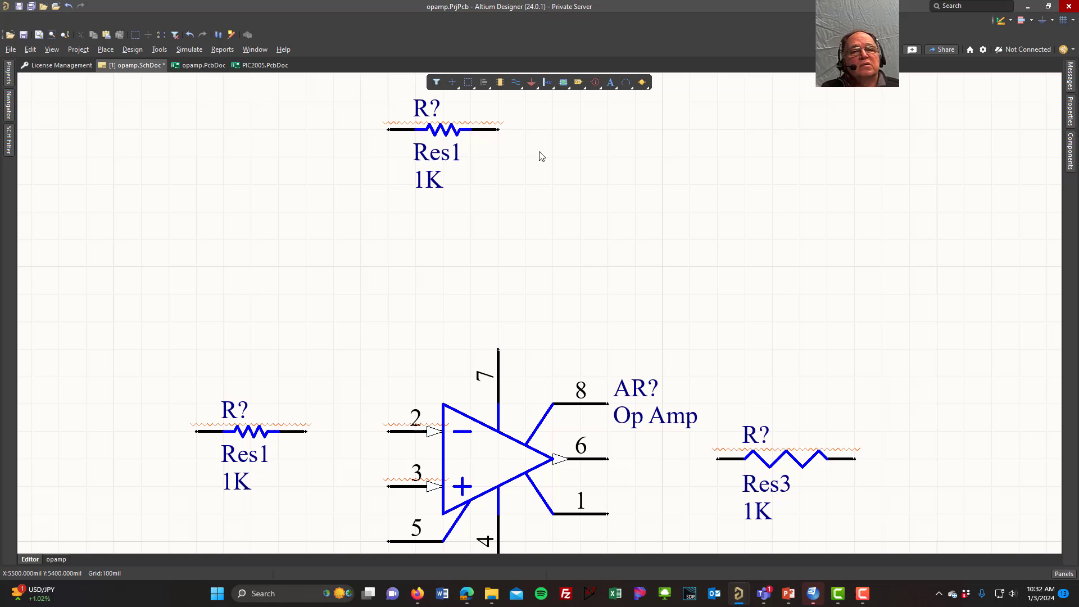
Wire the upper resistor's left end to op amp pin 2, and pin 6 to the left end of the Res3 resistor
left_click(516, 82)
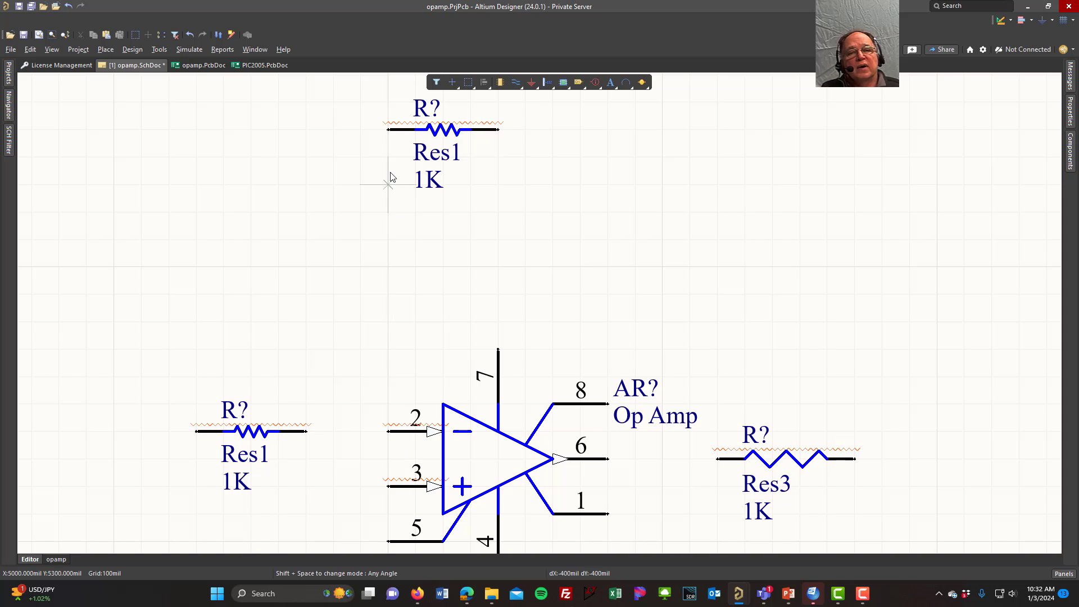
left_click(388, 130)
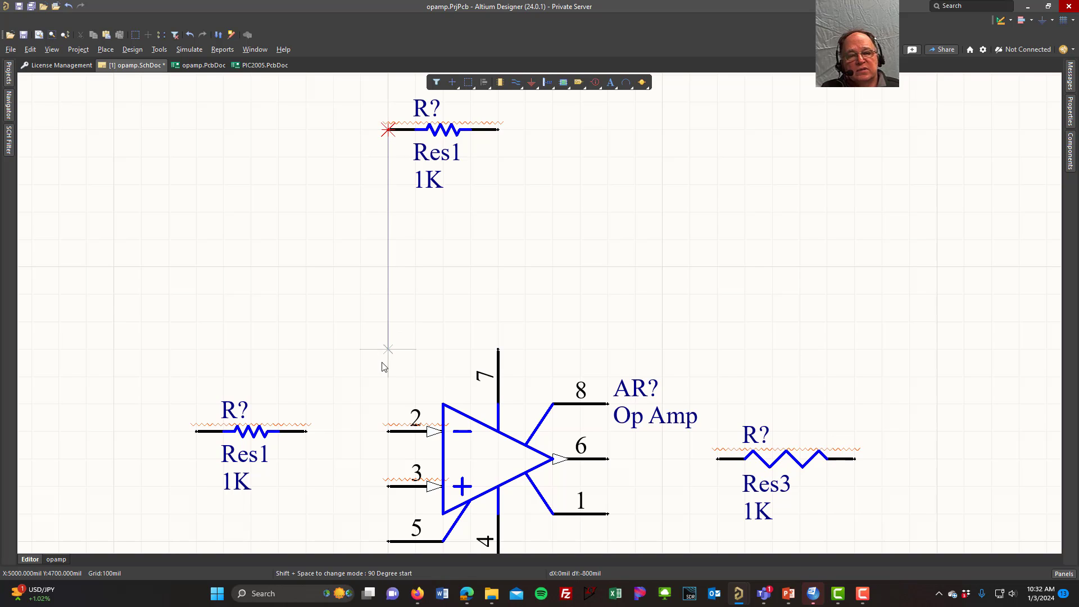
left_click(387, 431)
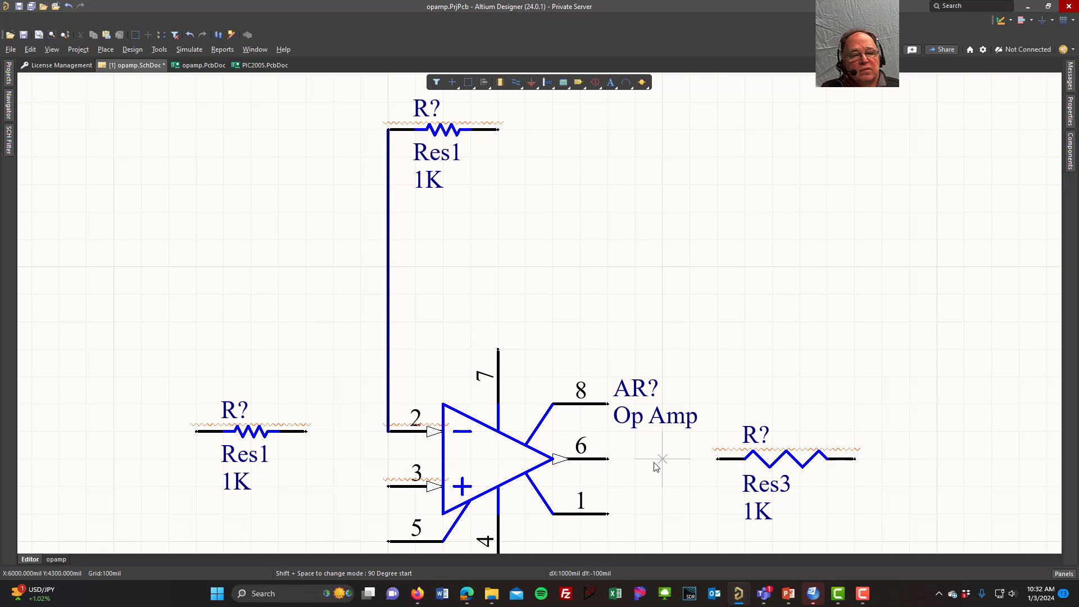
left_click(608, 459)
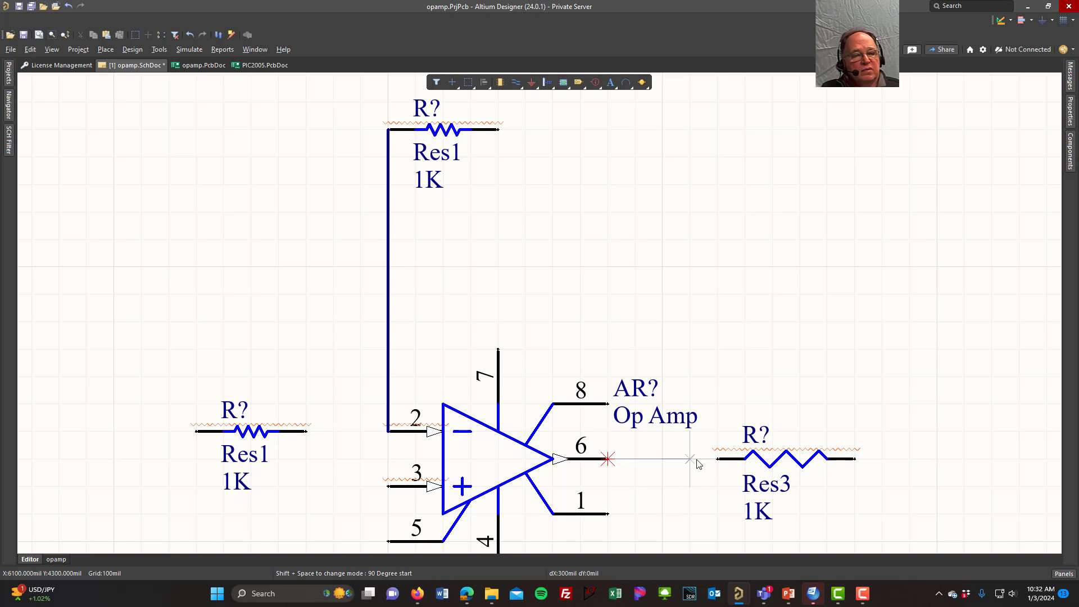
left_click(716, 460)
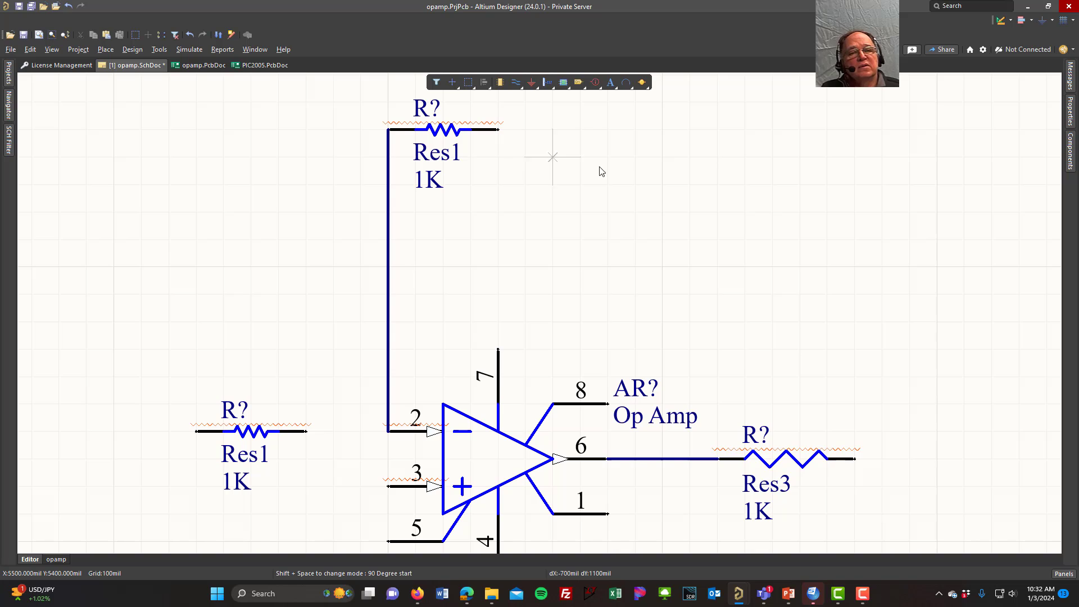
Wire the upper resistor's right end to Res3, moving the vertical segment to the left end of Res3's pin
left_click(502, 136)
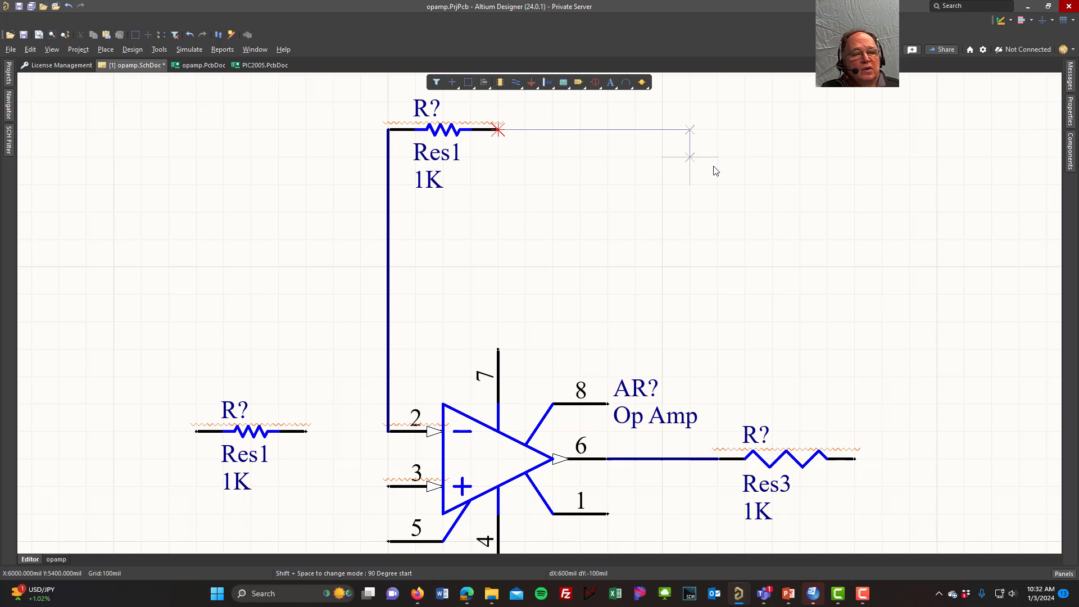
left_click(745, 461)
left_click(744, 460)
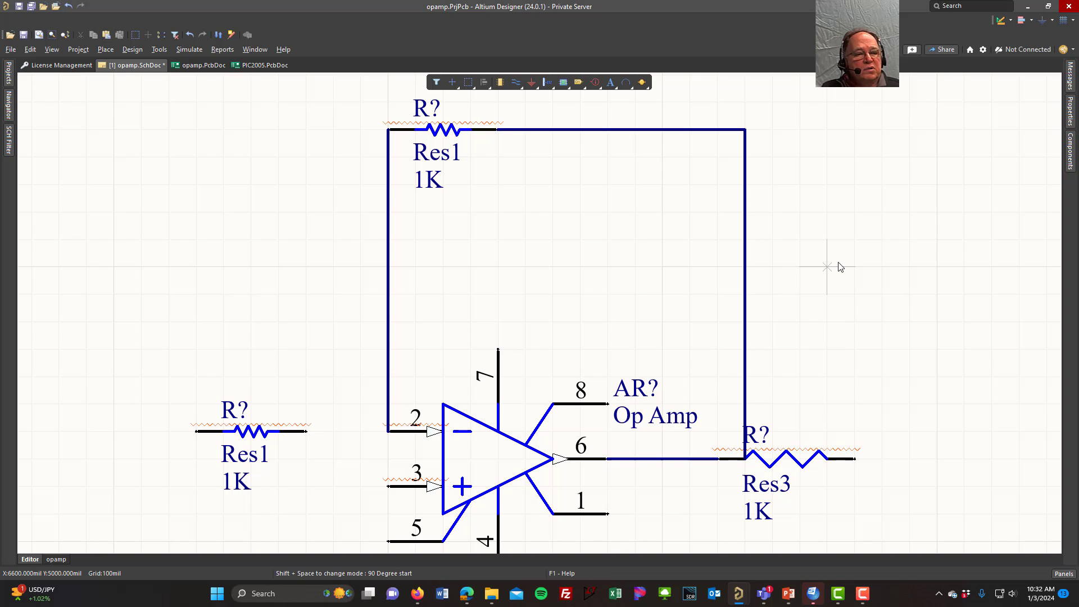
right_click(816, 265)
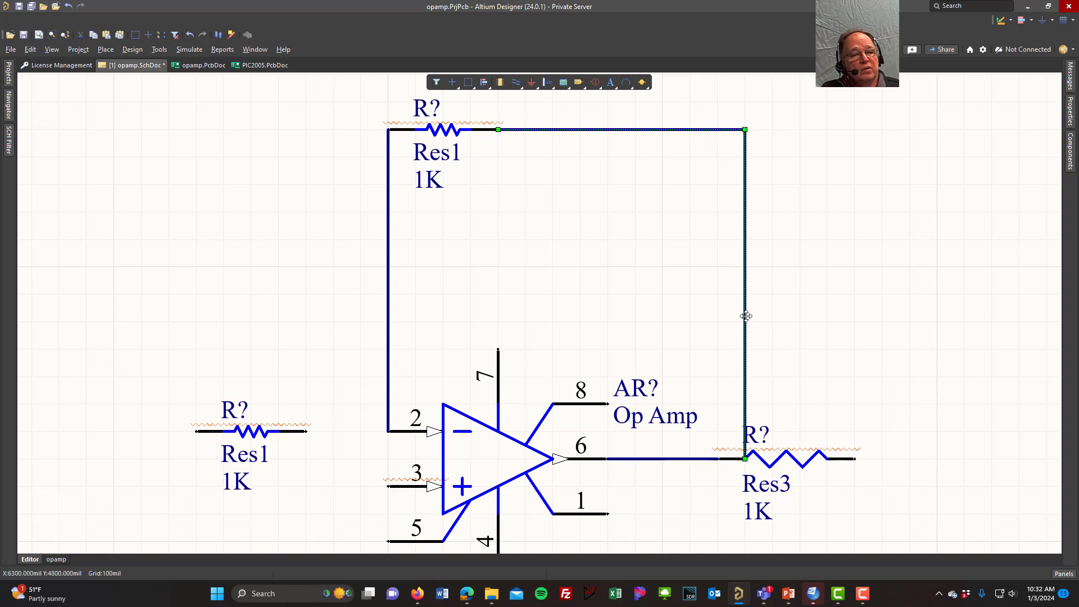
left_click_drag(745, 316, 729, 320)
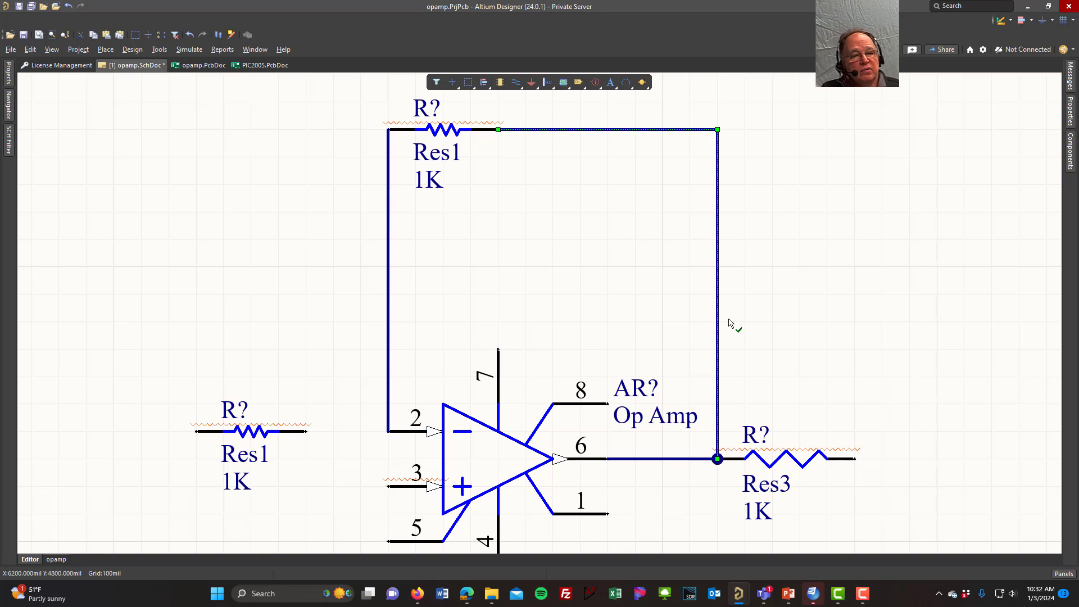
left_click(790, 294)
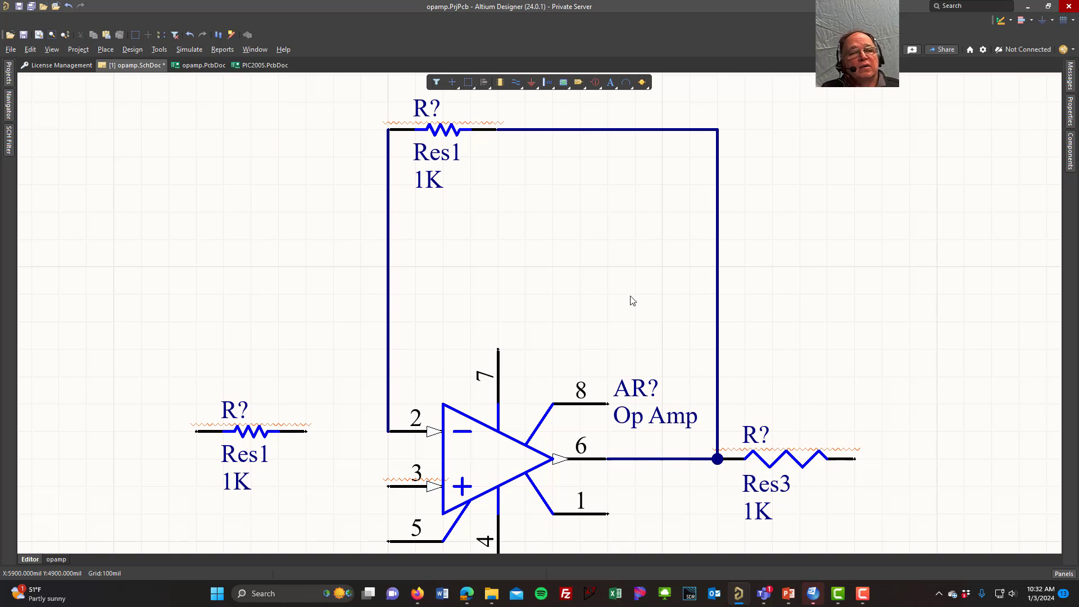
Delete the wire running from the upper resistor's right end down to the op amp output
left_click(718, 282)
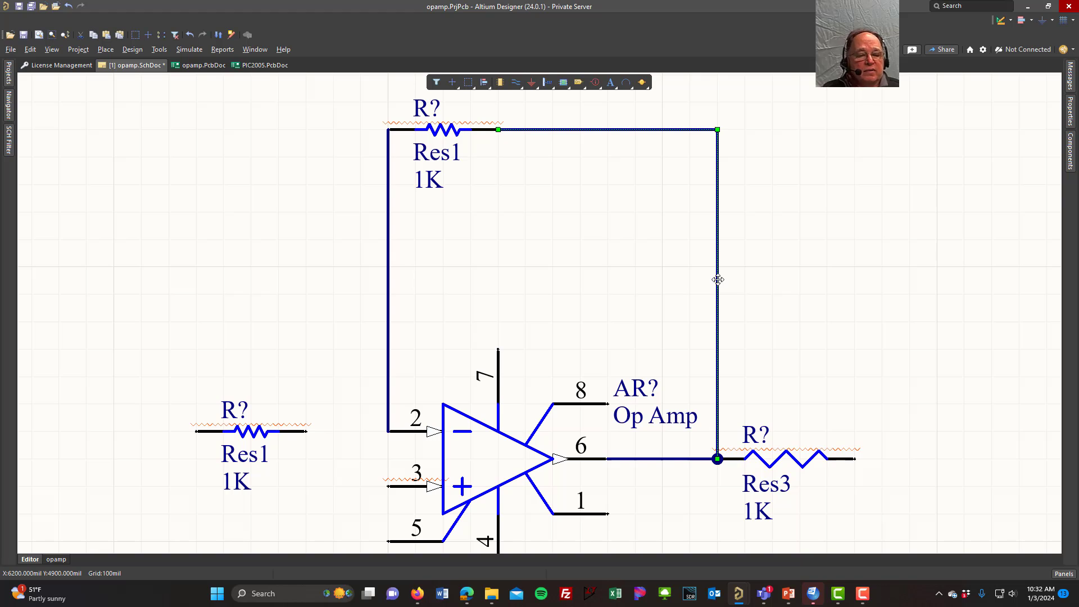
key("Delete")
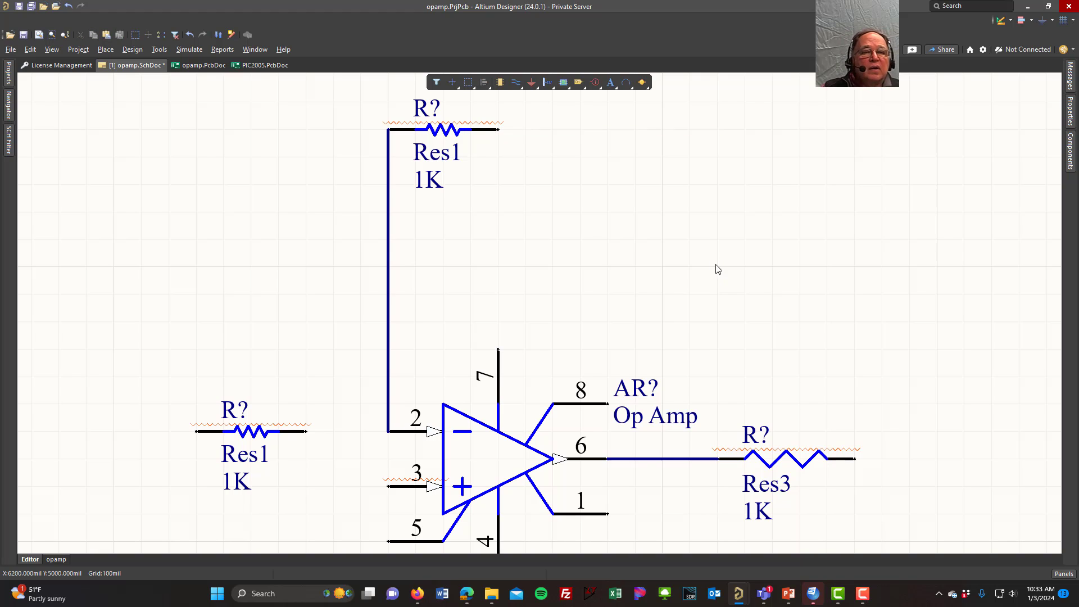
Wire the upper resistor's right end down to the wire between op amp pin 6 and the Res3 resistor
left_click(516, 82)
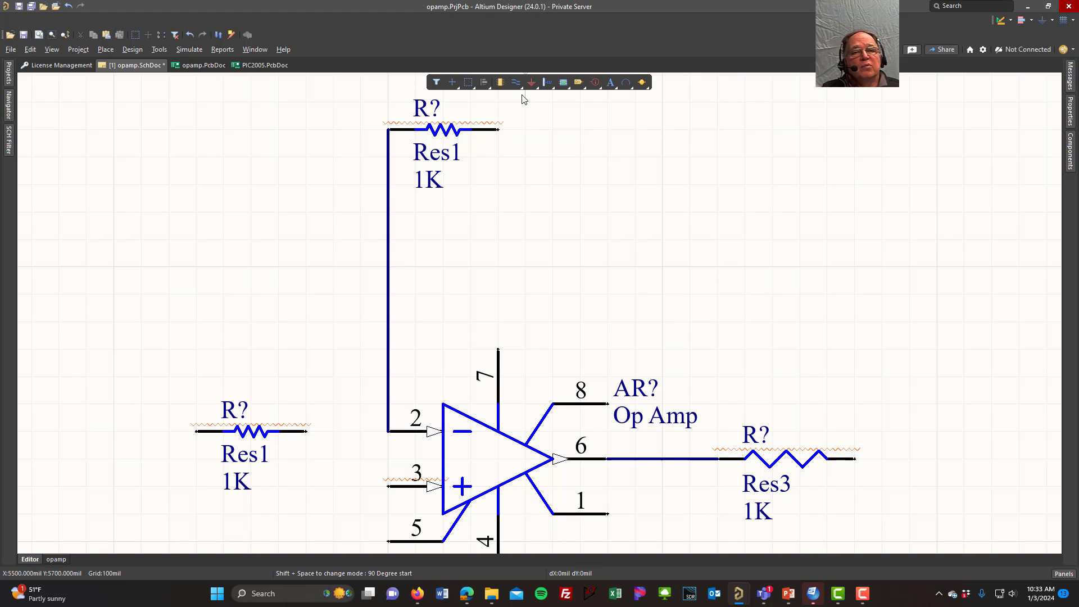
left_click(499, 129)
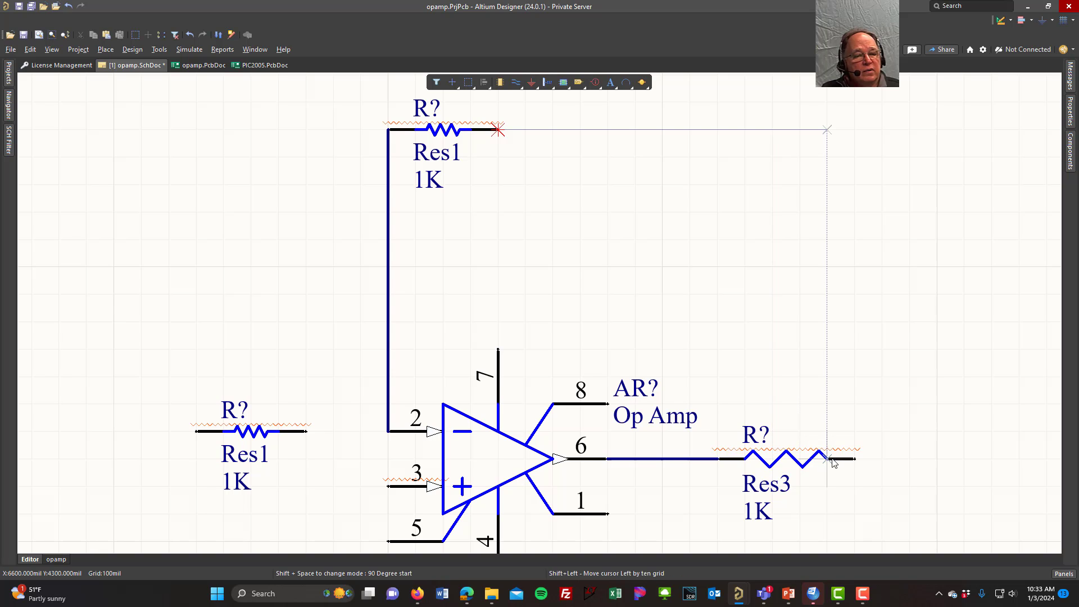
left_click(681, 462)
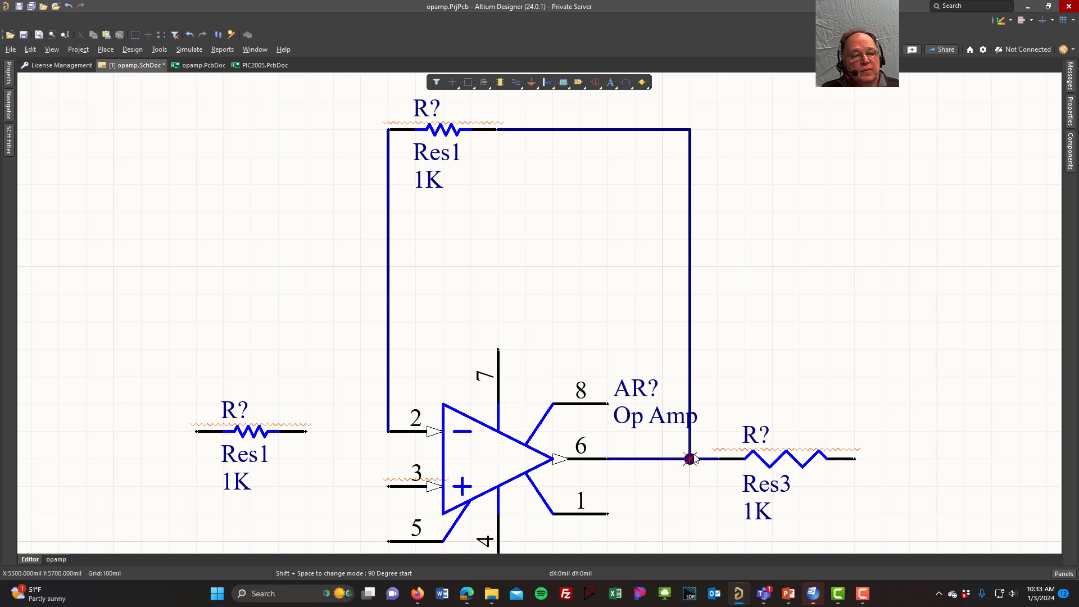
key("Escape")
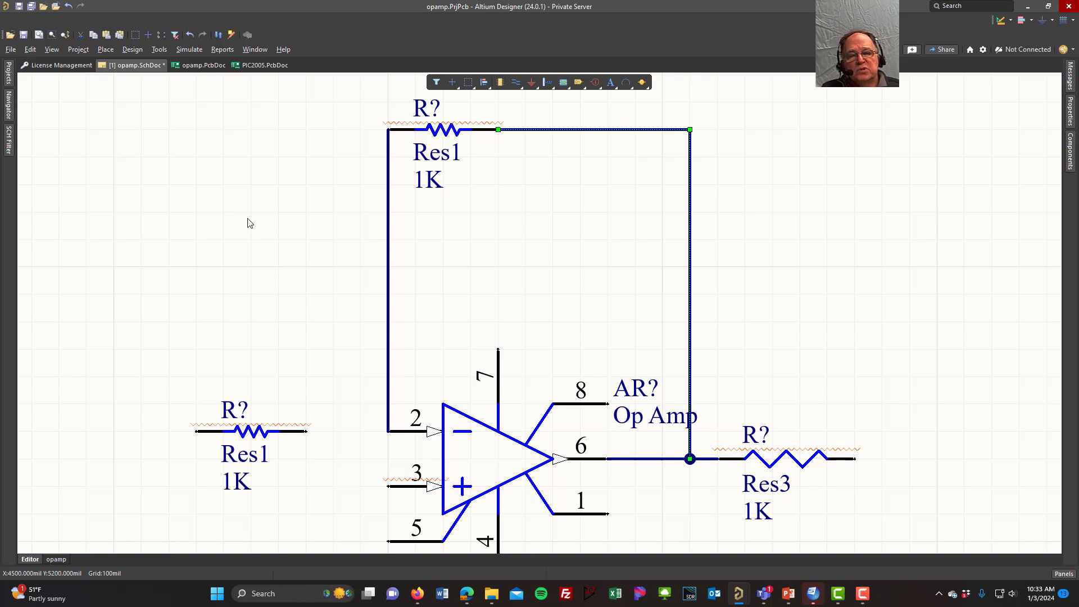
Begin a new net label and set its net name to Input
left_click(107, 49)
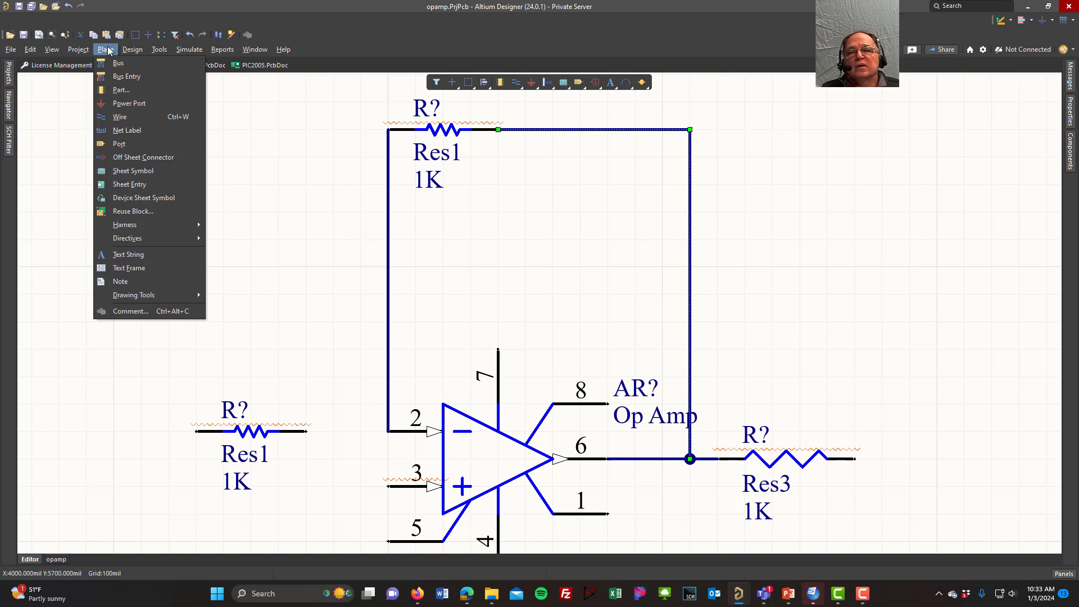
left_click(127, 130)
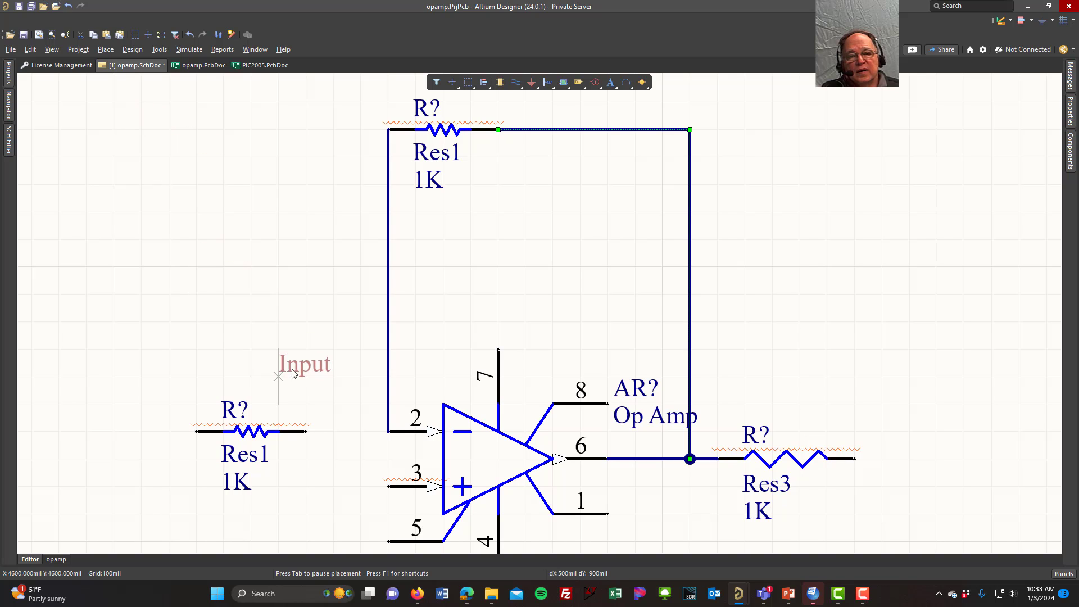
key("End")
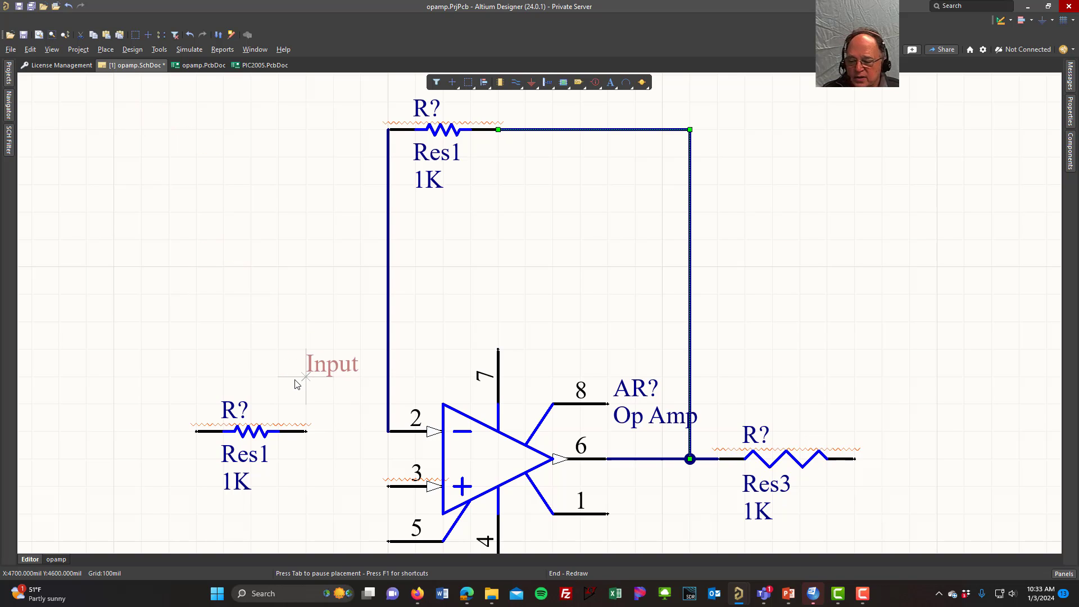
key("Tab")
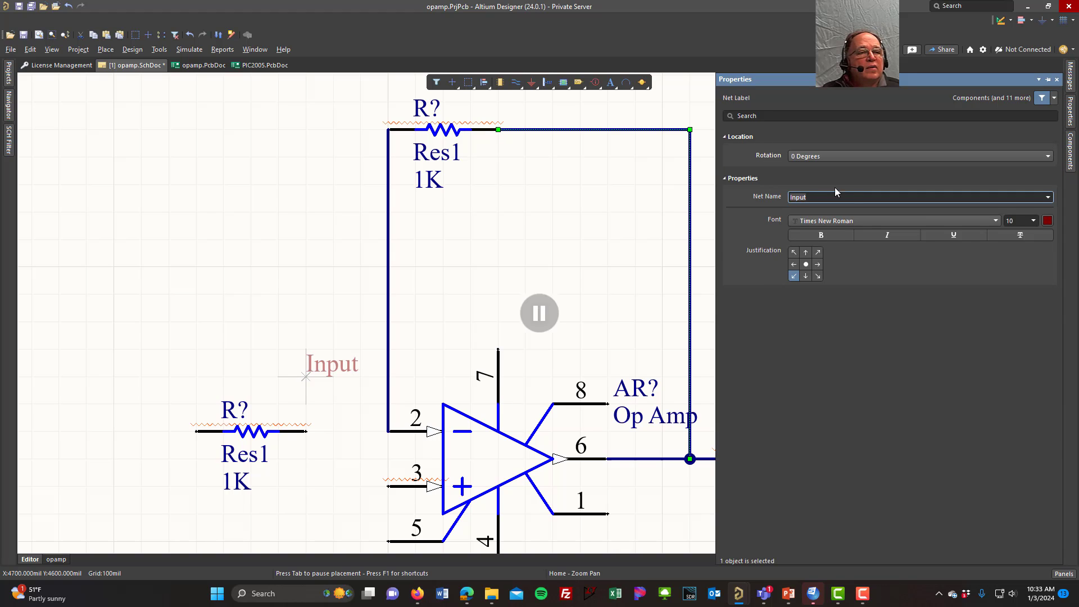
key("Right")
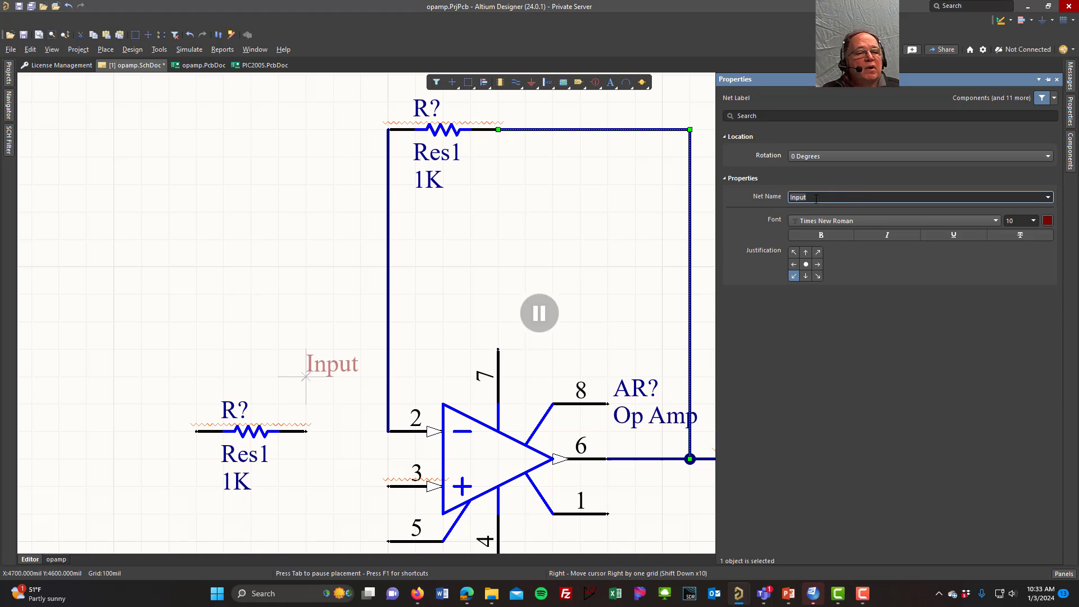
key("BackSpace")
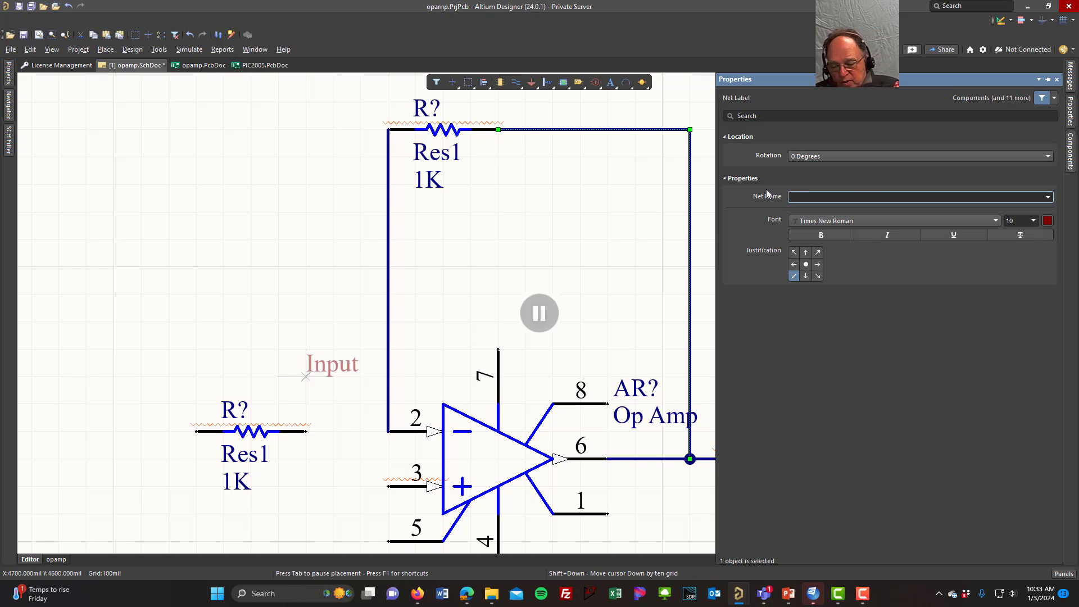
type("In")
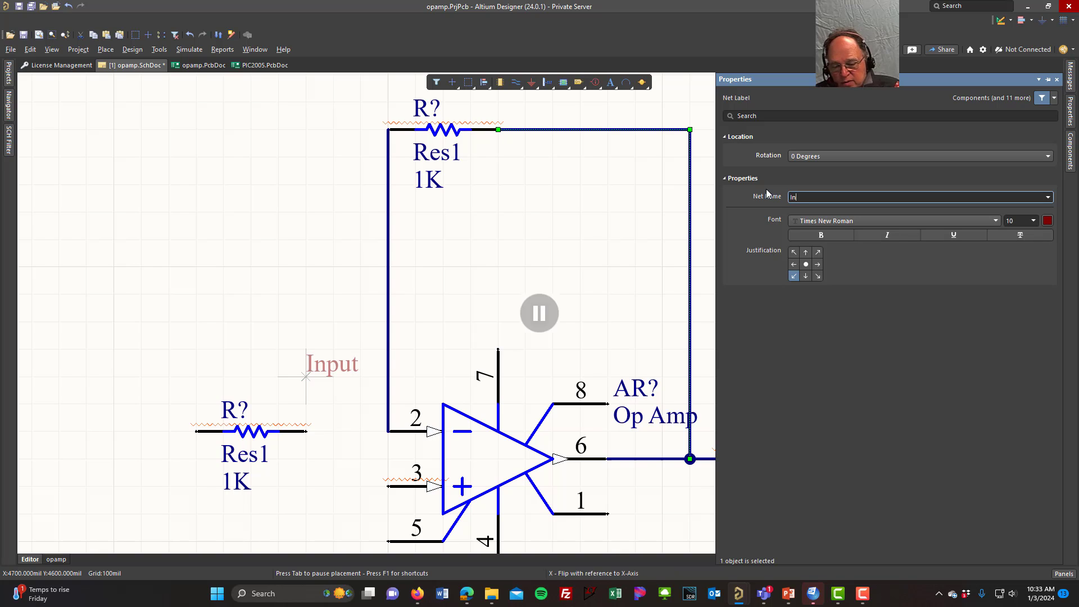
type("pu")
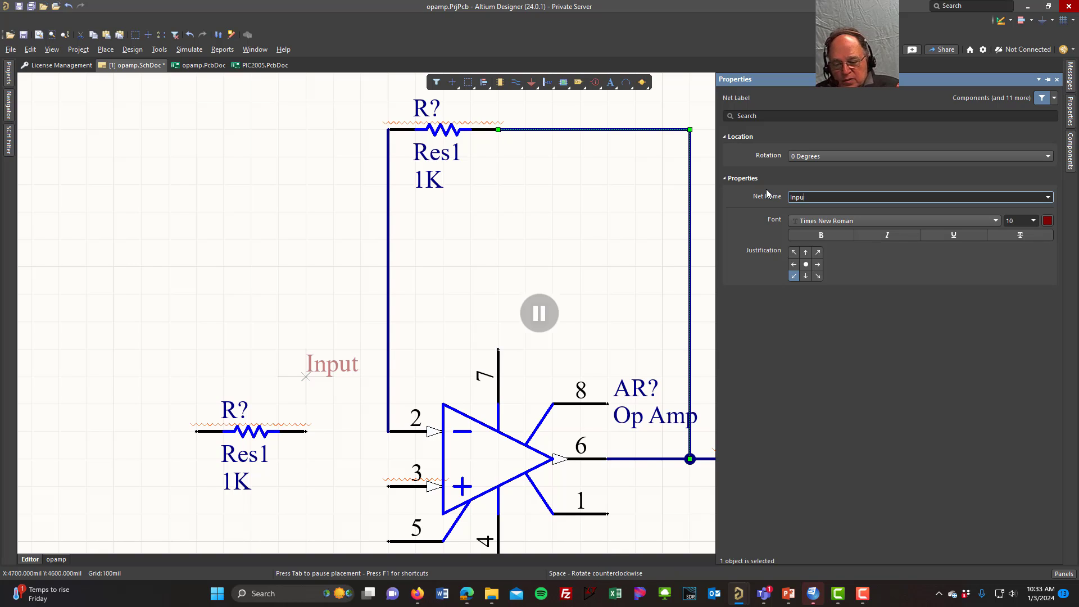
type("t")
key("Return")
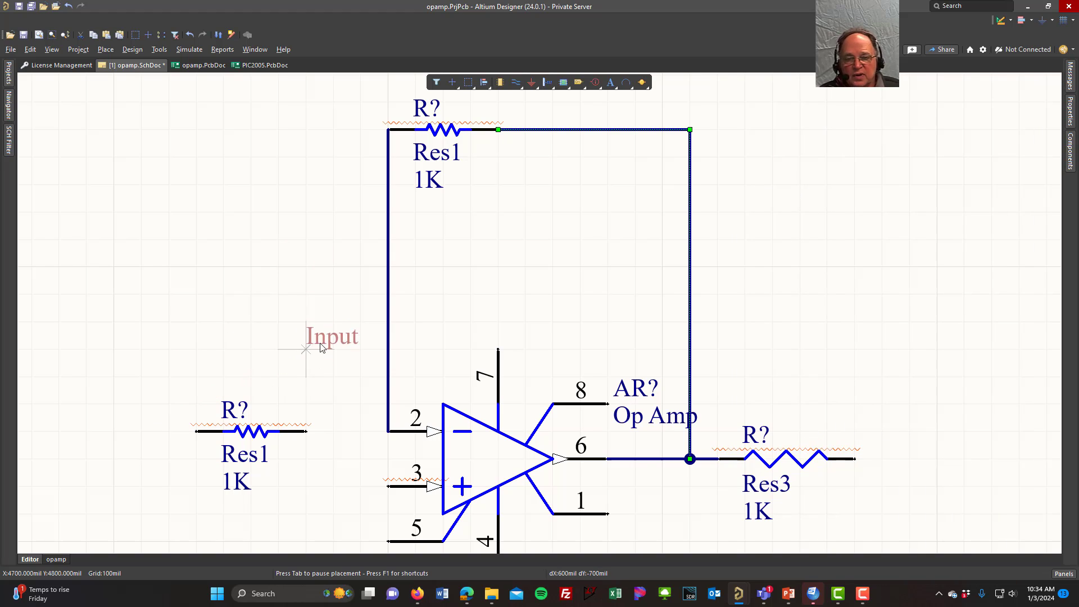
Rotate the Input net label to vertical and place it on the right end of the left resistor's pin
key("space")
key("space")
key("space")
key("space")
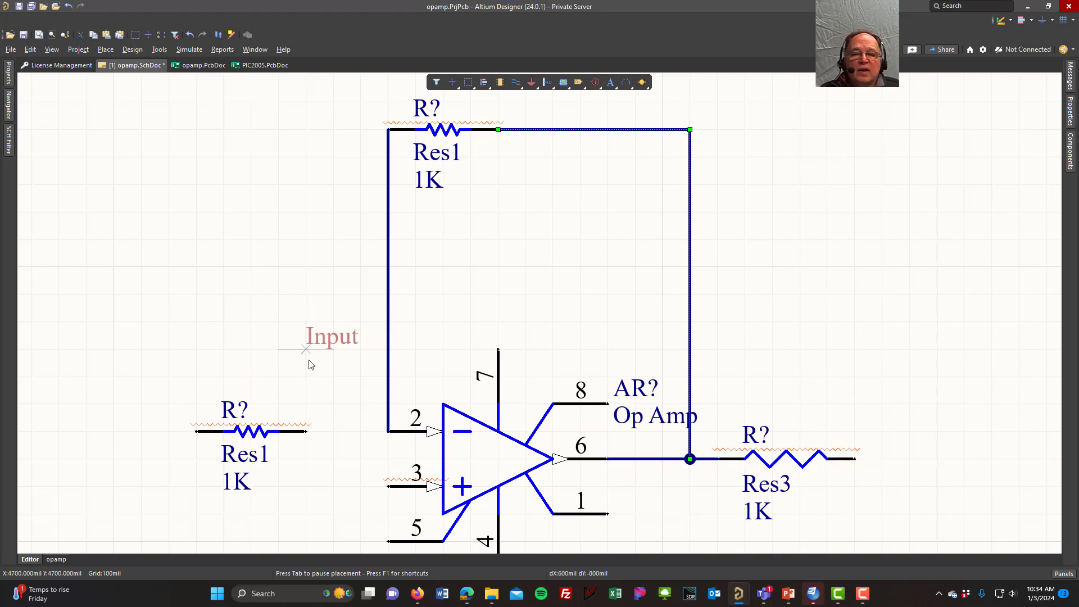
key("space")
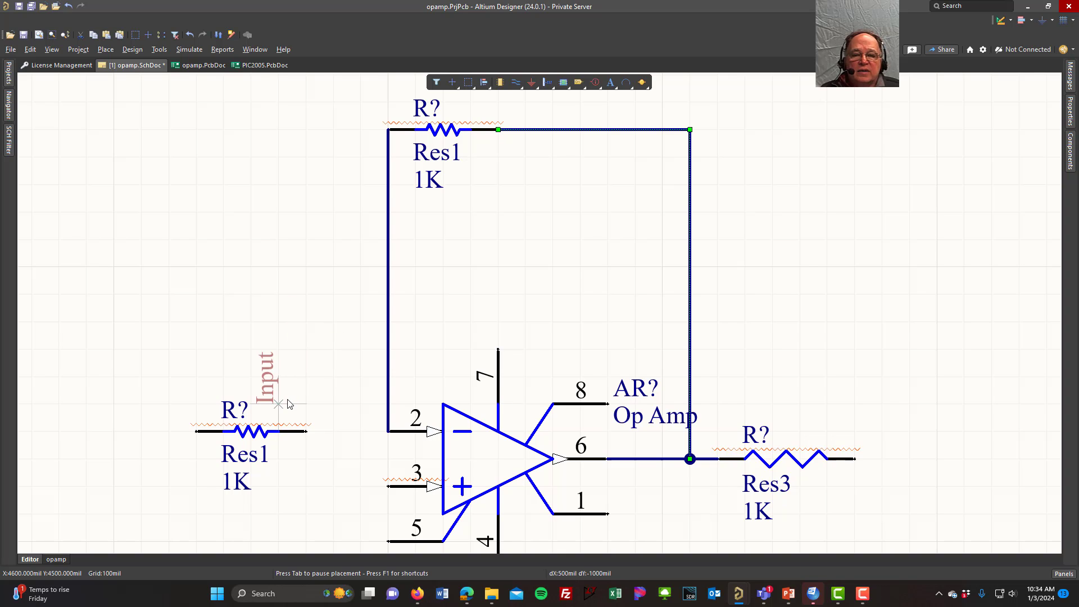
left_click(306, 434)
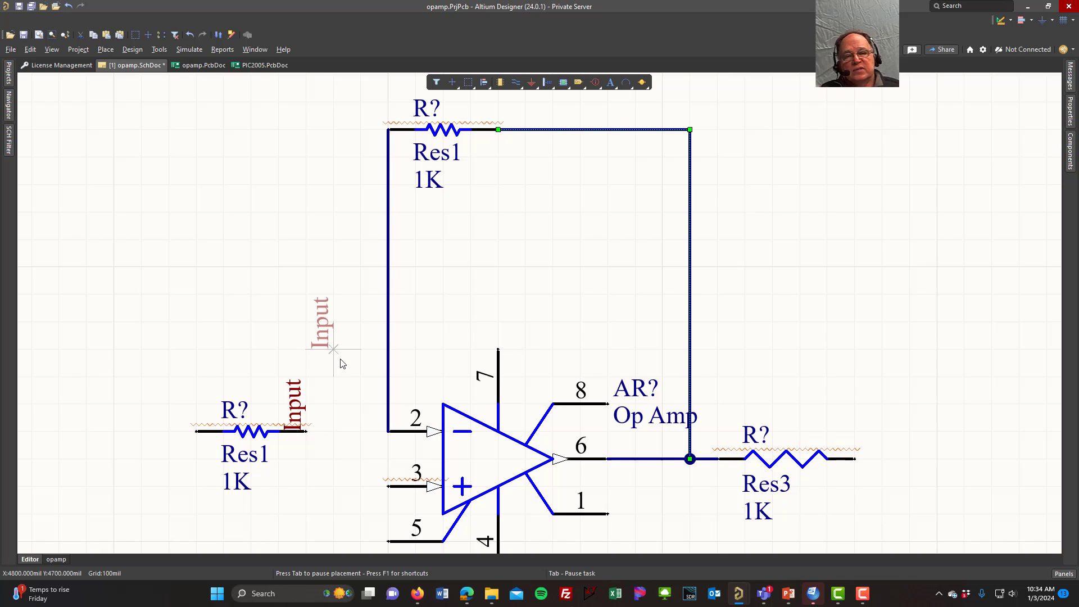
Place a second Input net label, rotated to horizontal, on the vertical wire between op amp pin 2 and the upper resistor
key("space")
key("space")
key("space")
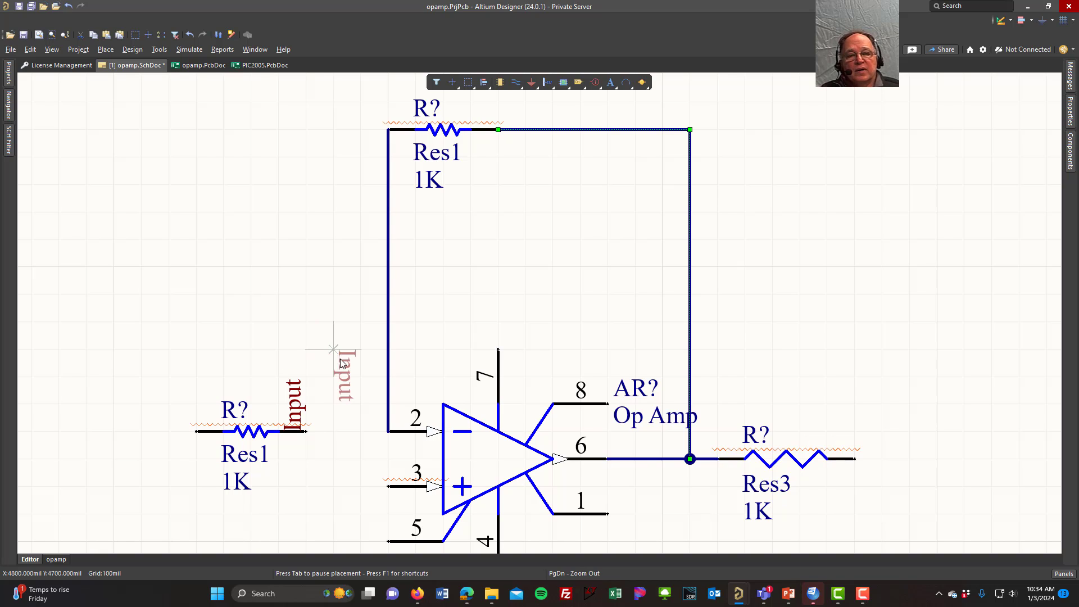
left_click(388, 322)
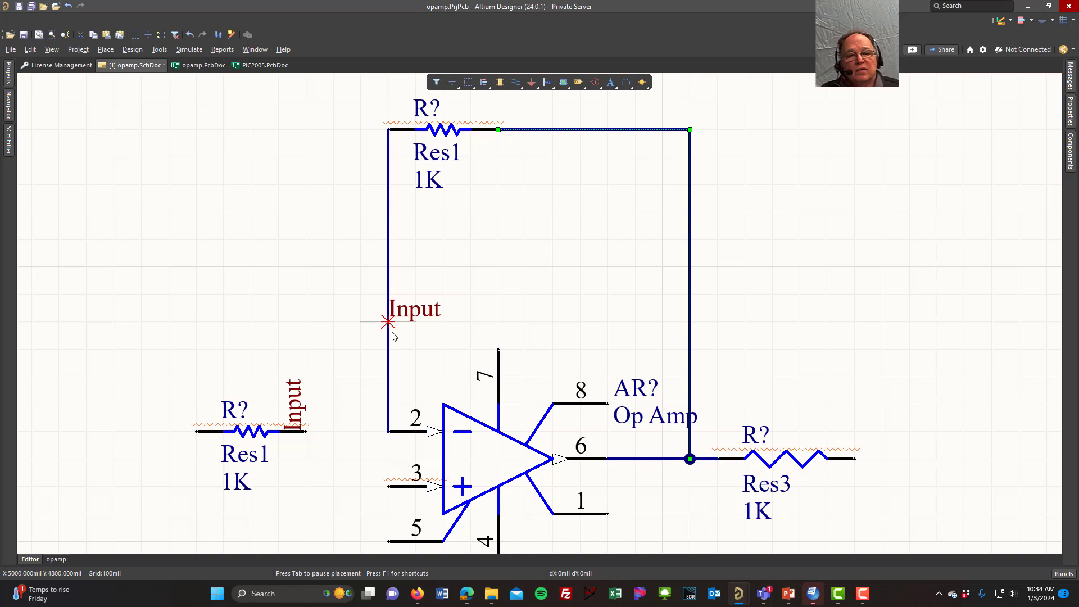
key("Escape")
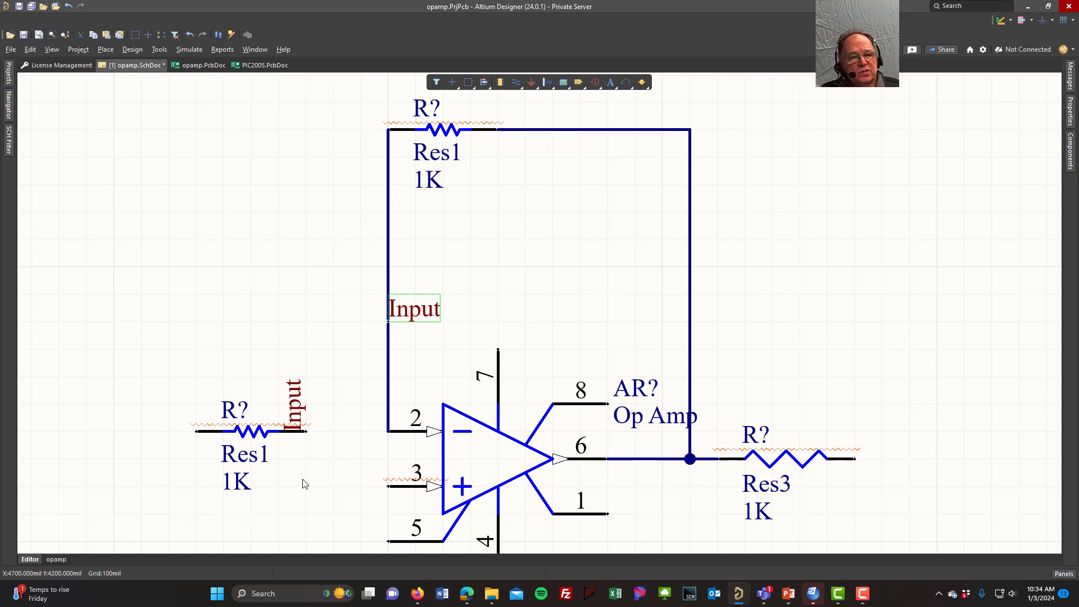
Check the resistance value in the left resistor's properties
left_click(256, 431)
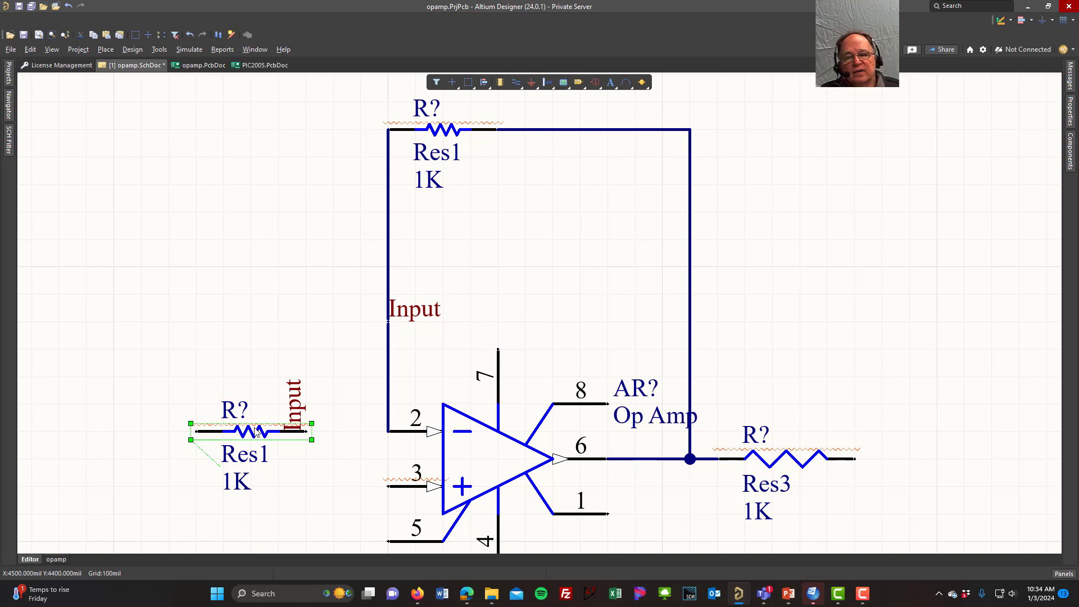
left_click(1071, 111)
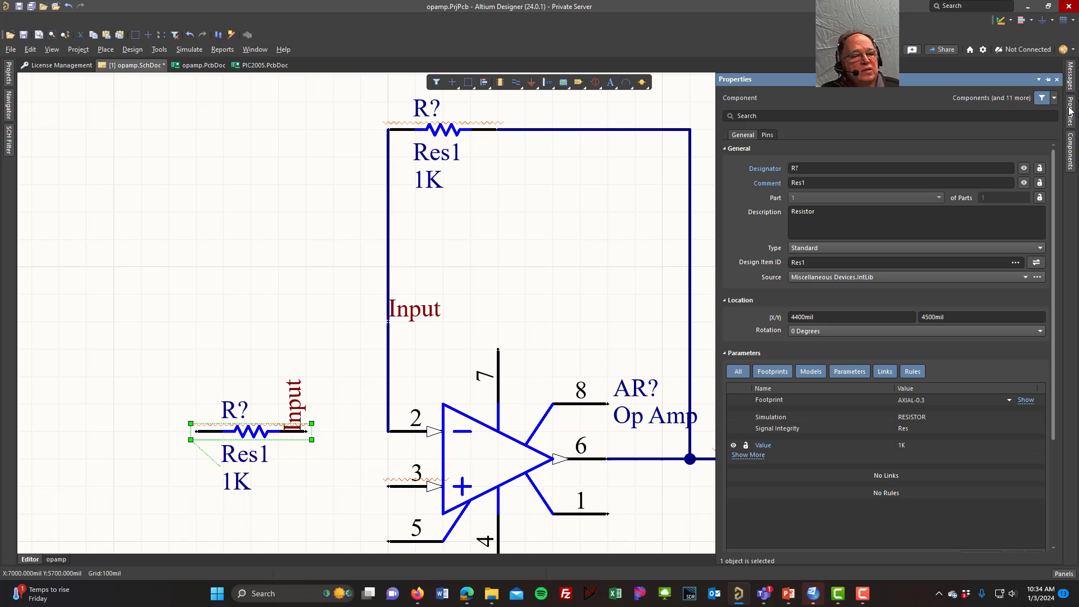
left_click(913, 446)
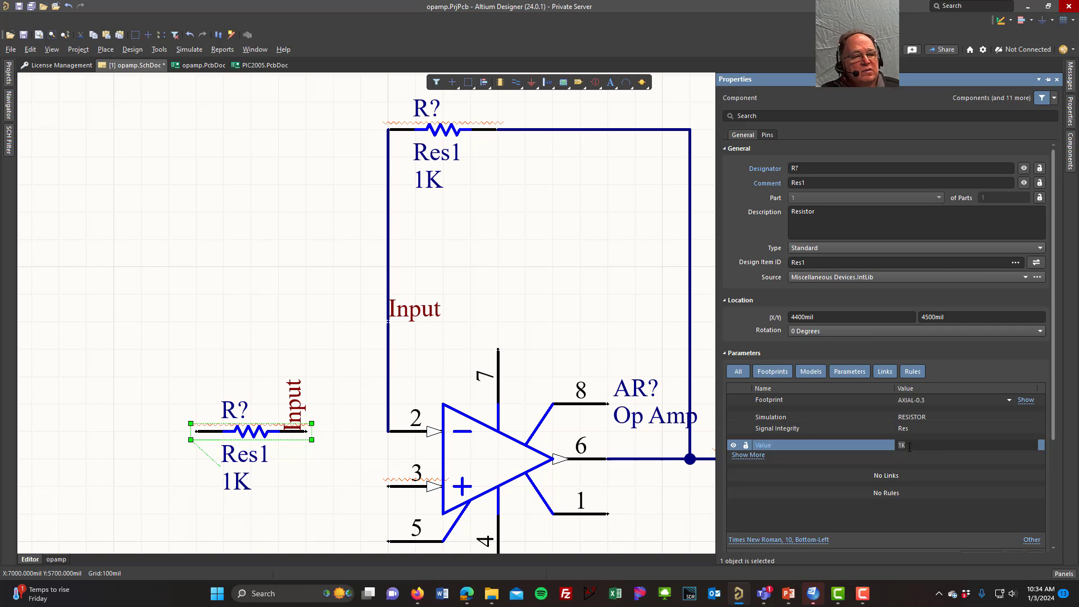
left_click(260, 186)
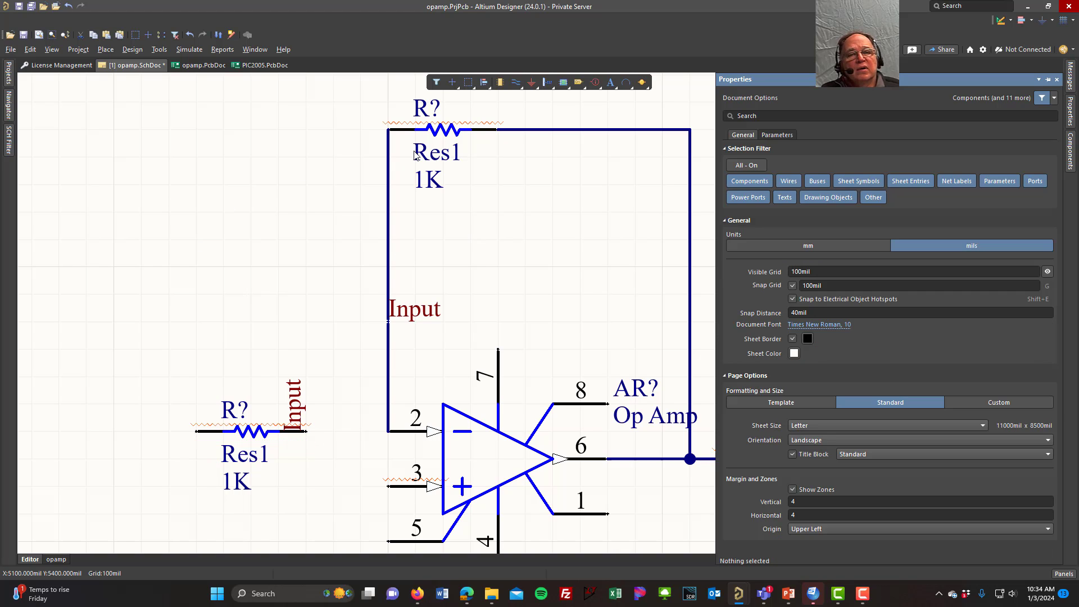
Set the upper feedback resistor's value to 10K
left_click(443, 131)
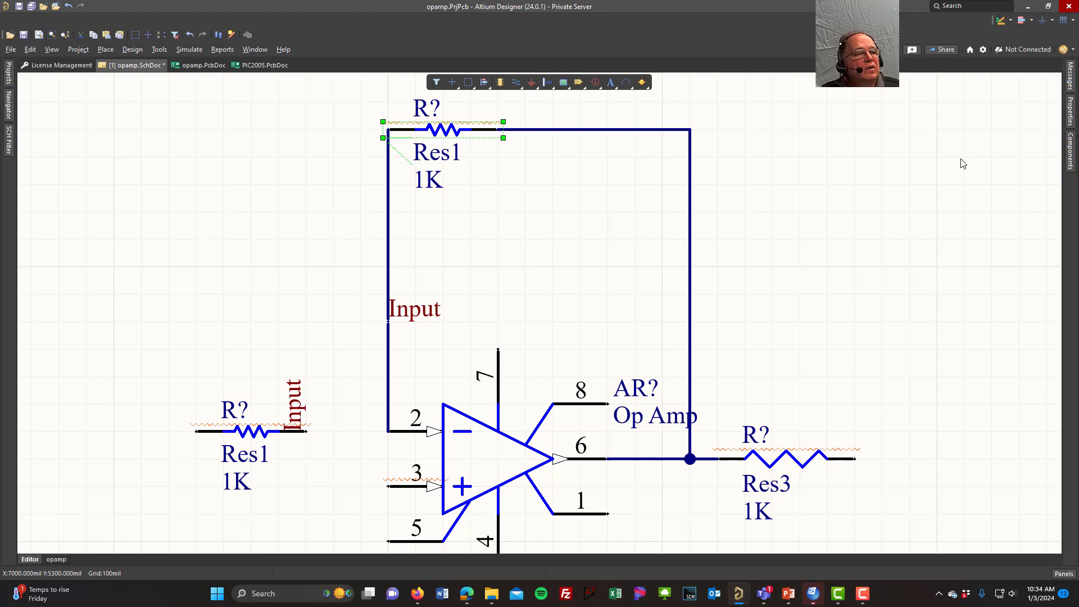
left_click(1071, 111)
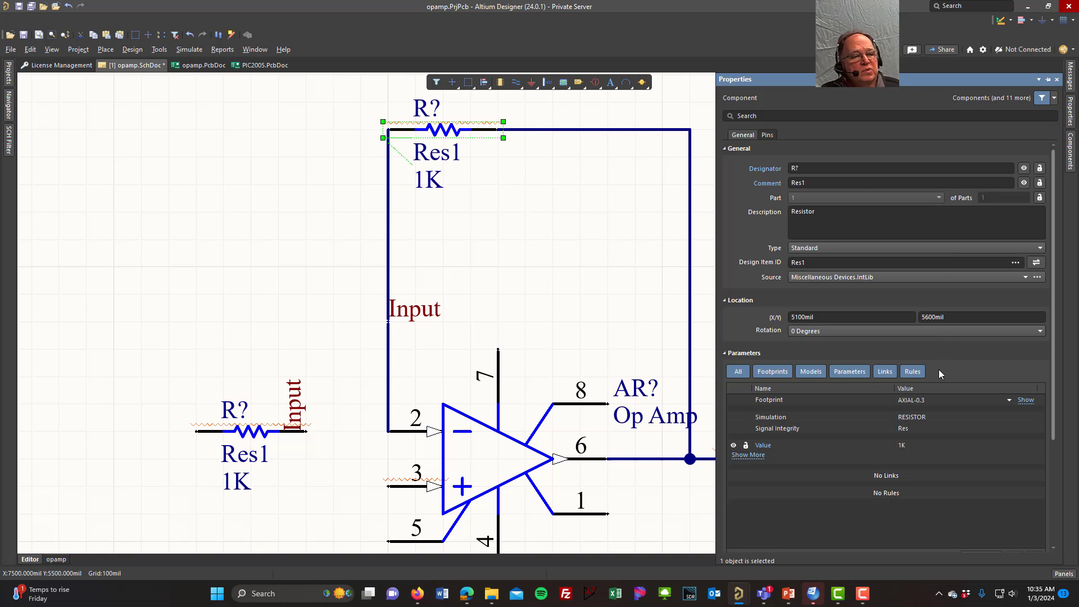
left_click(902, 444)
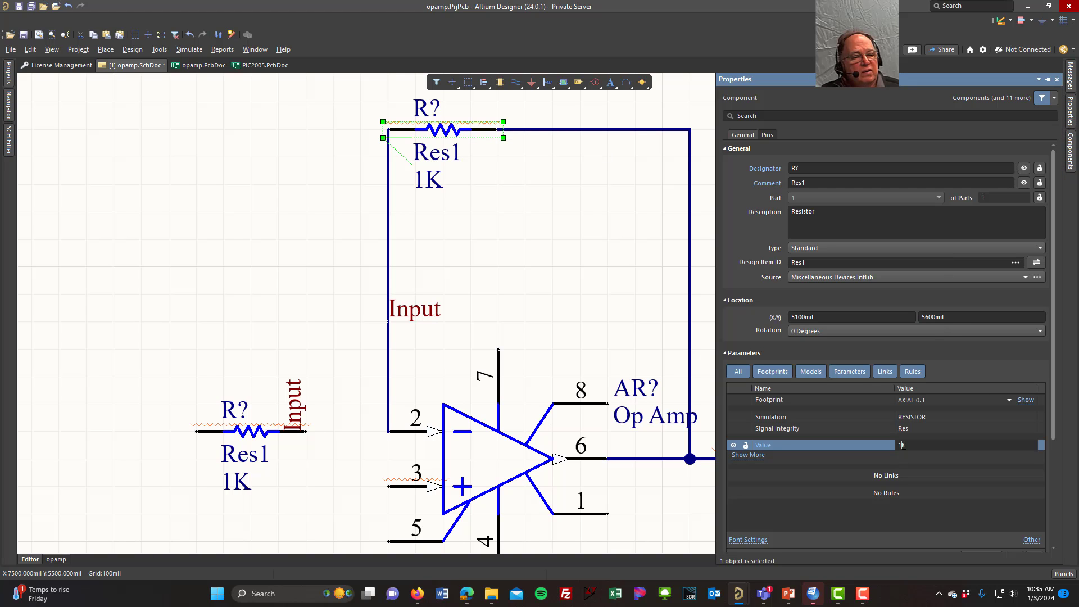
type("10K")
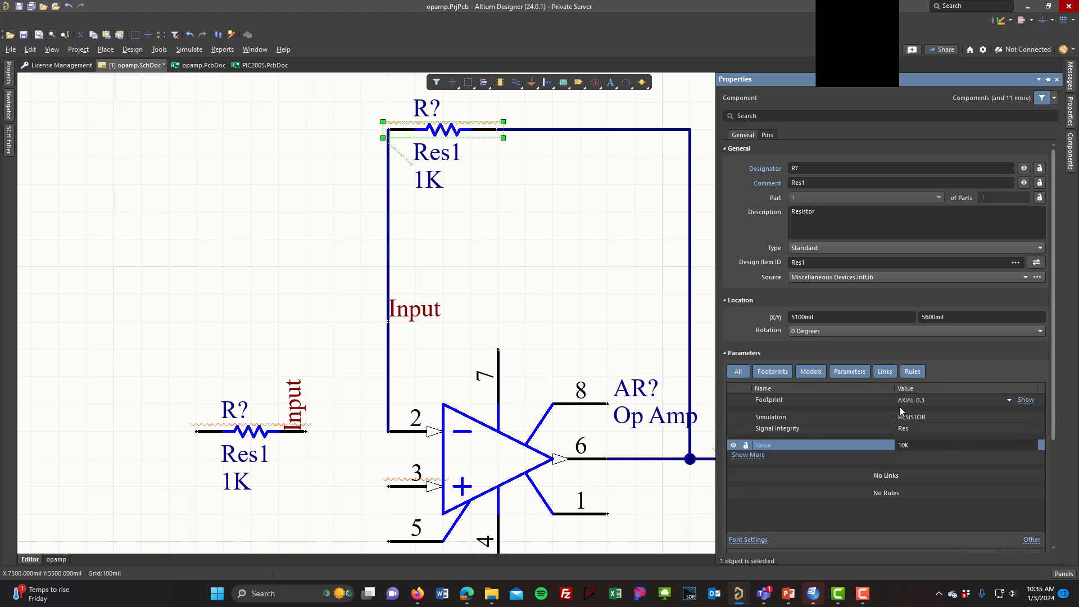
left_click(542, 251)
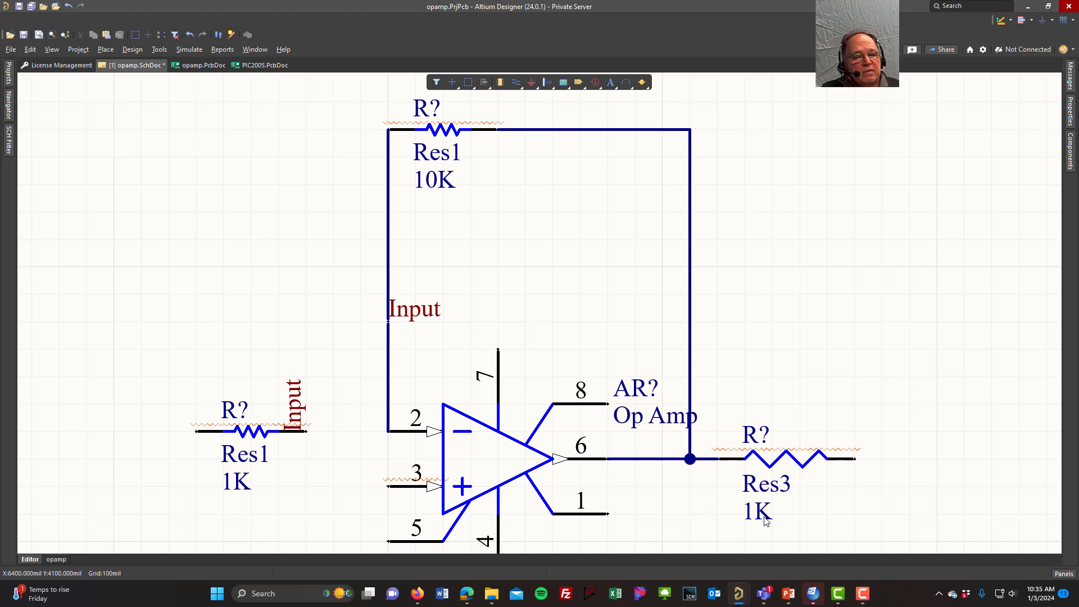
left_click(765, 519)
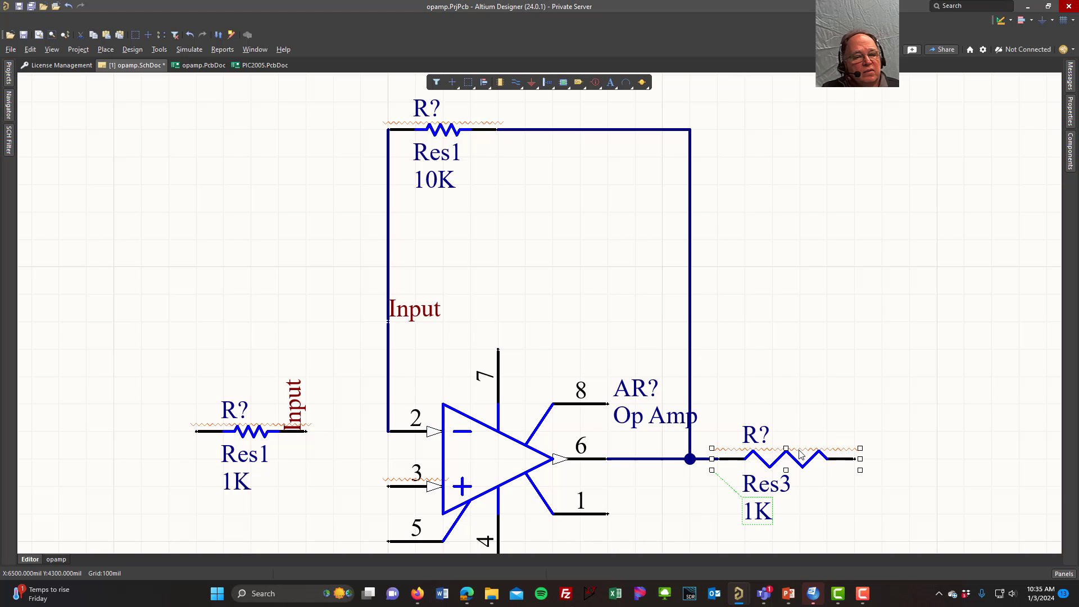
left_click(1071, 116)
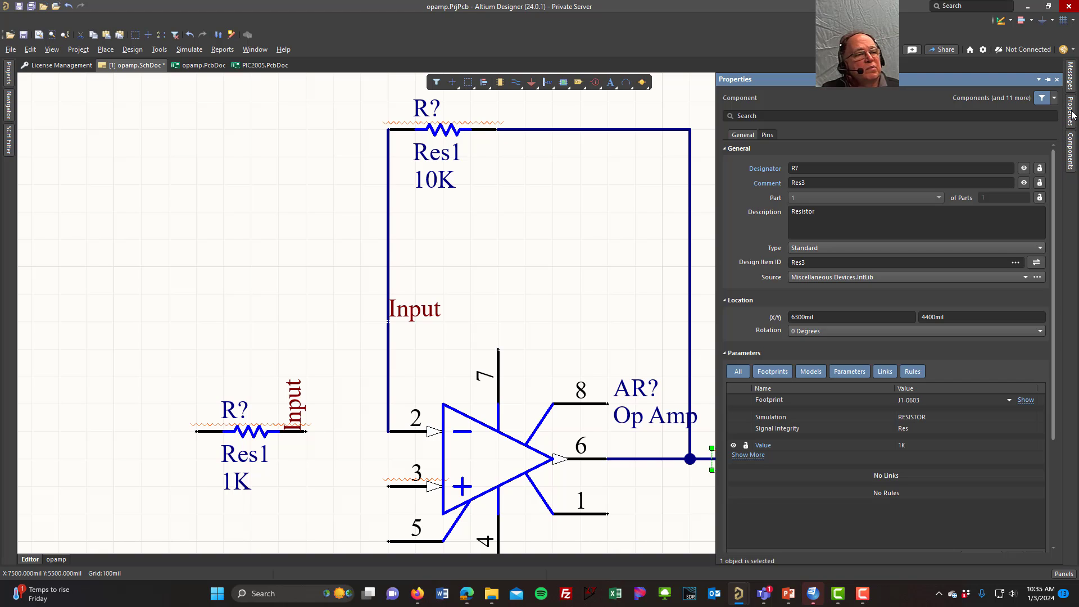
left_click(573, 241)
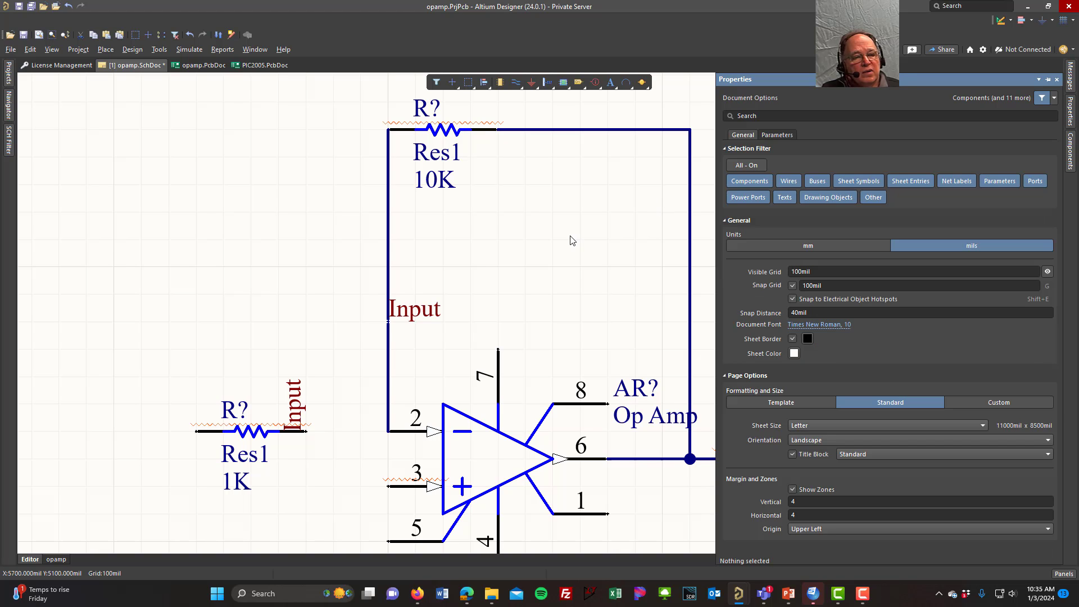
double_click(755, 515)
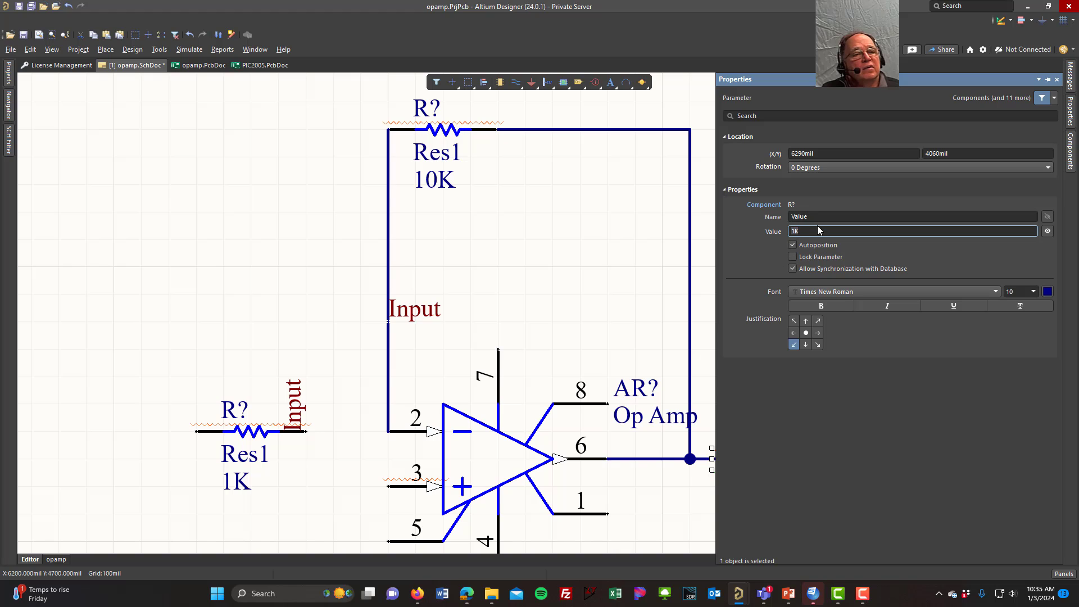
left_click(641, 257)
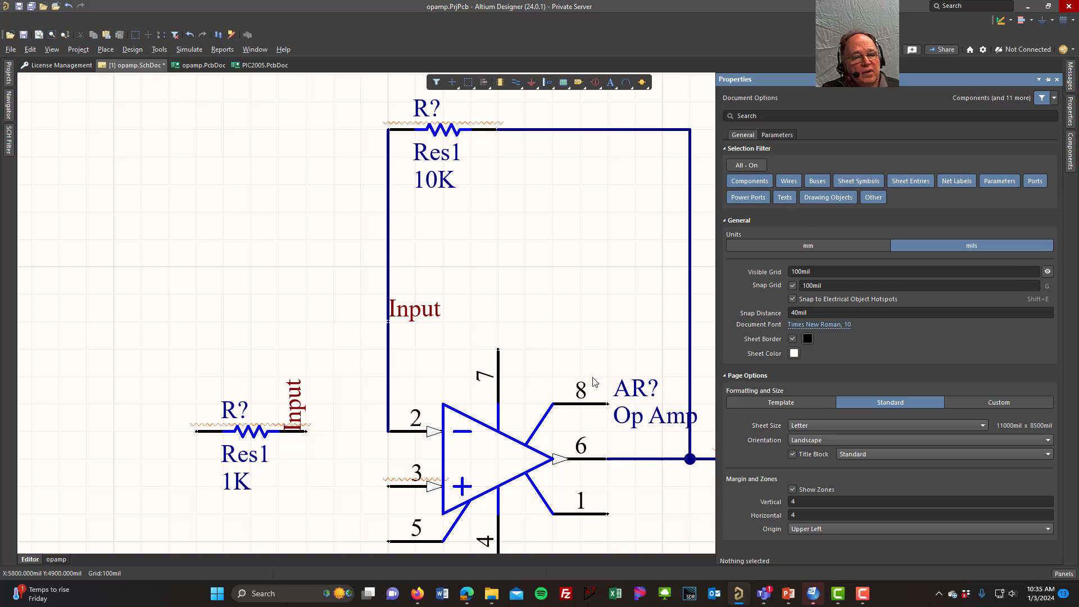
Set the value of the Res3 resistor at the op amp output to 50, editing it directly on the schematic
left_click(756, 511)
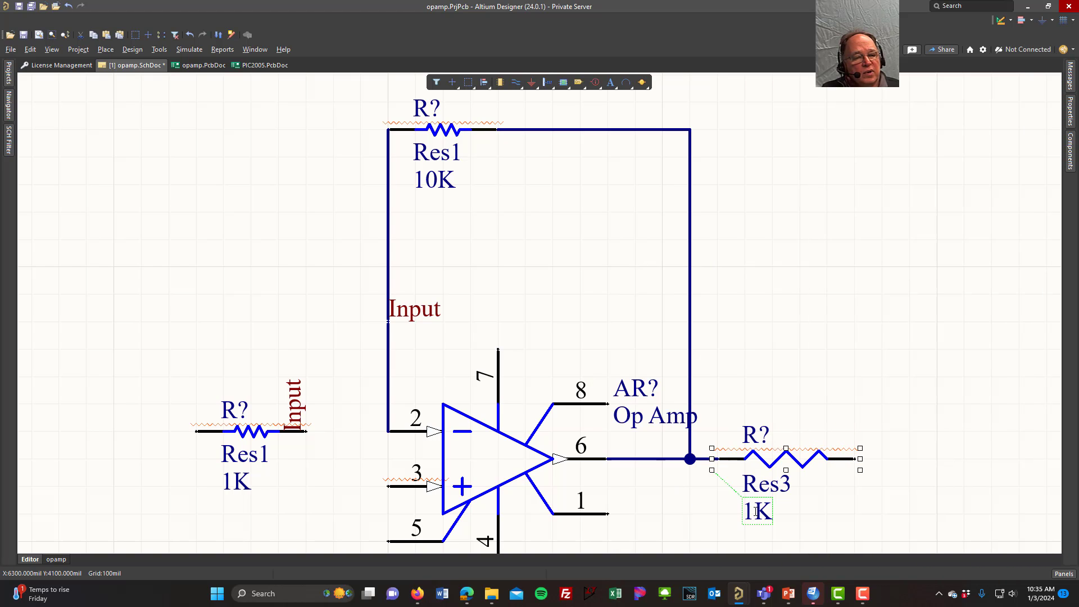
left_click(759, 511)
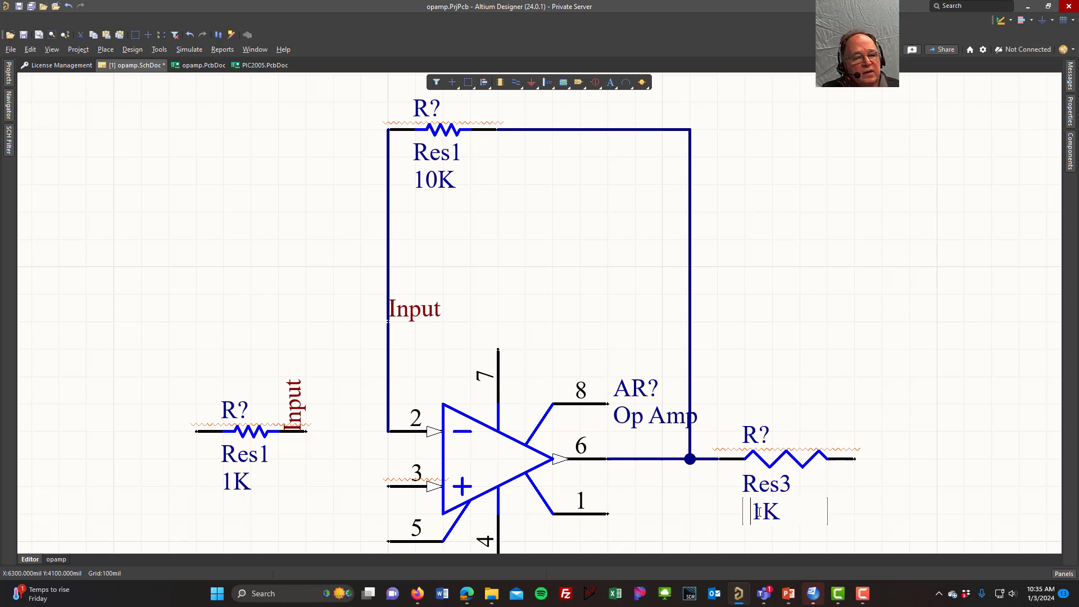
key("Delete")
key("Delete")
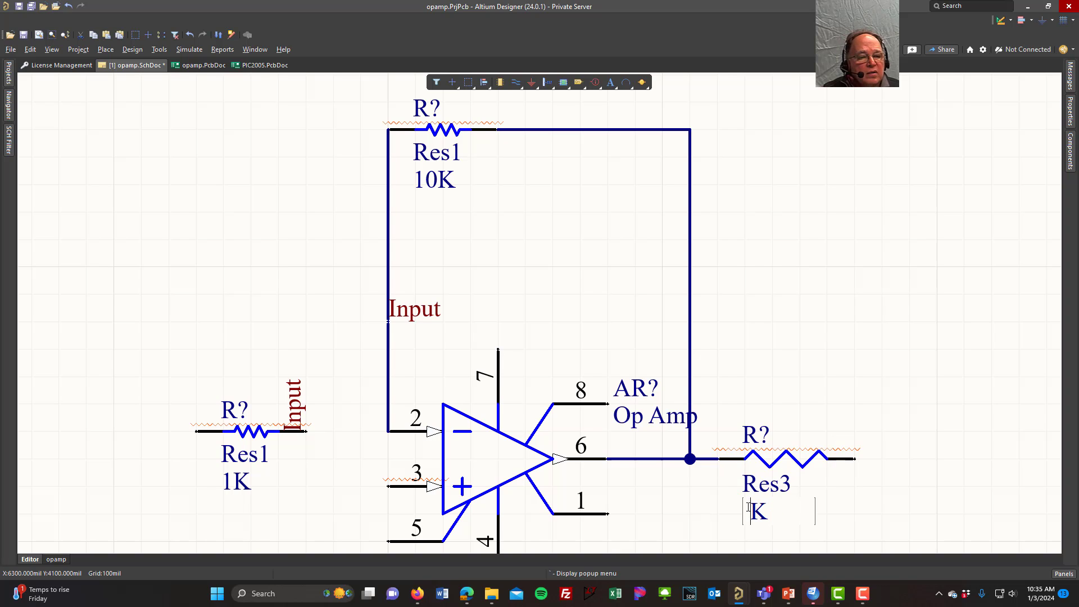
type("50")
key("Return")
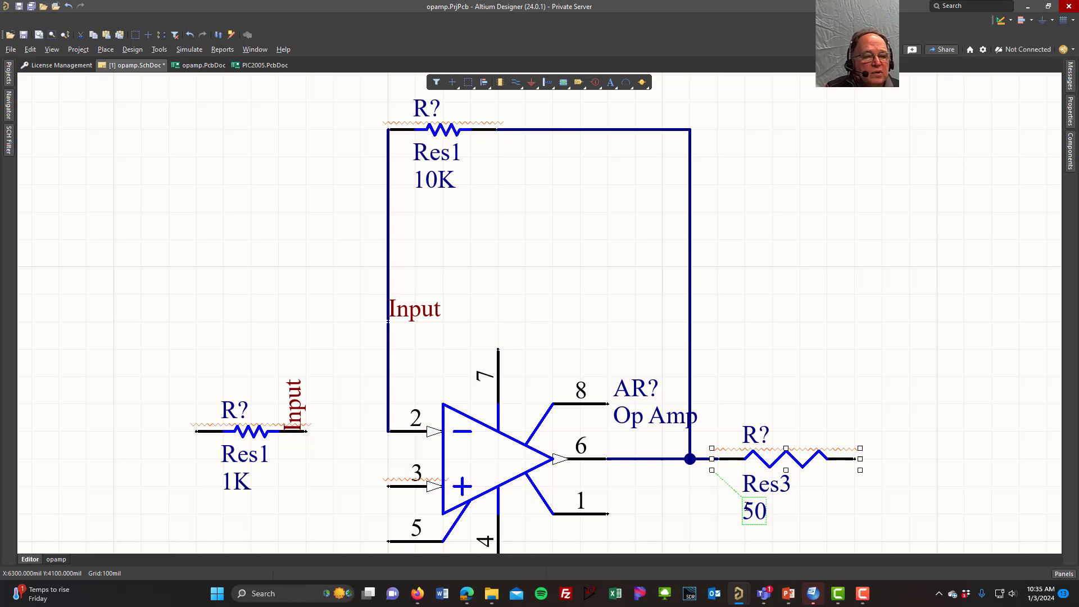
left_click(814, 316)
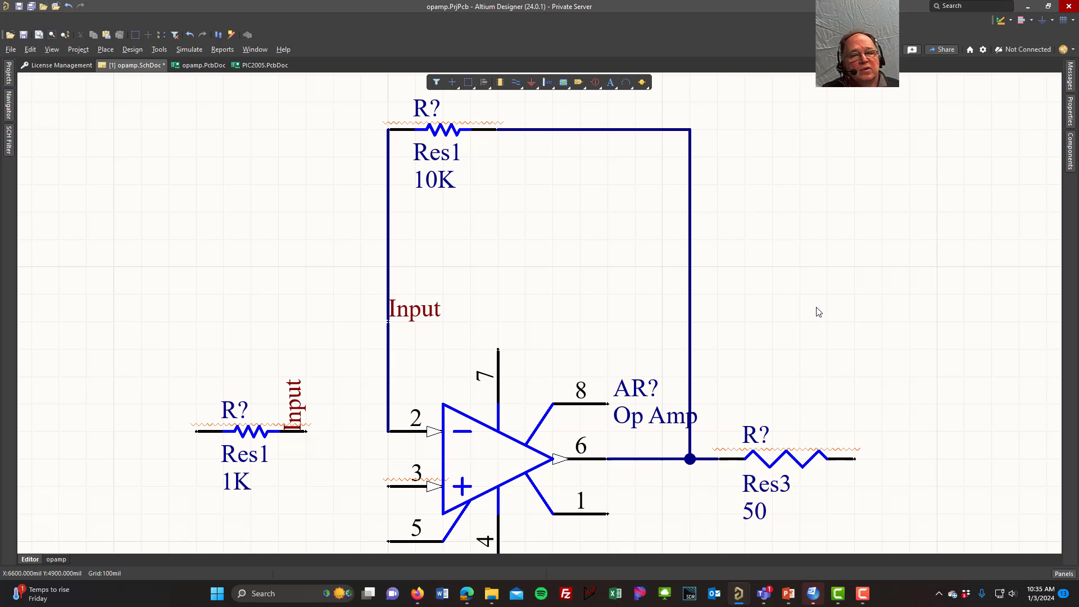